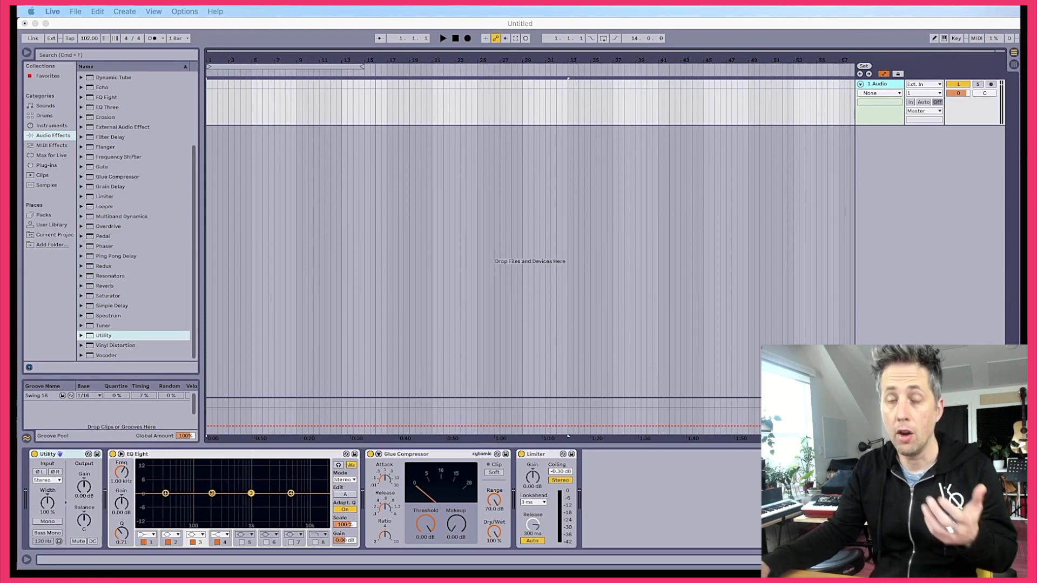
# - Add three more audio tracks below the existing one and colour all four tracks orange
pyautogui.rightClick(890, 182)
pyautogui.click(907, 187)
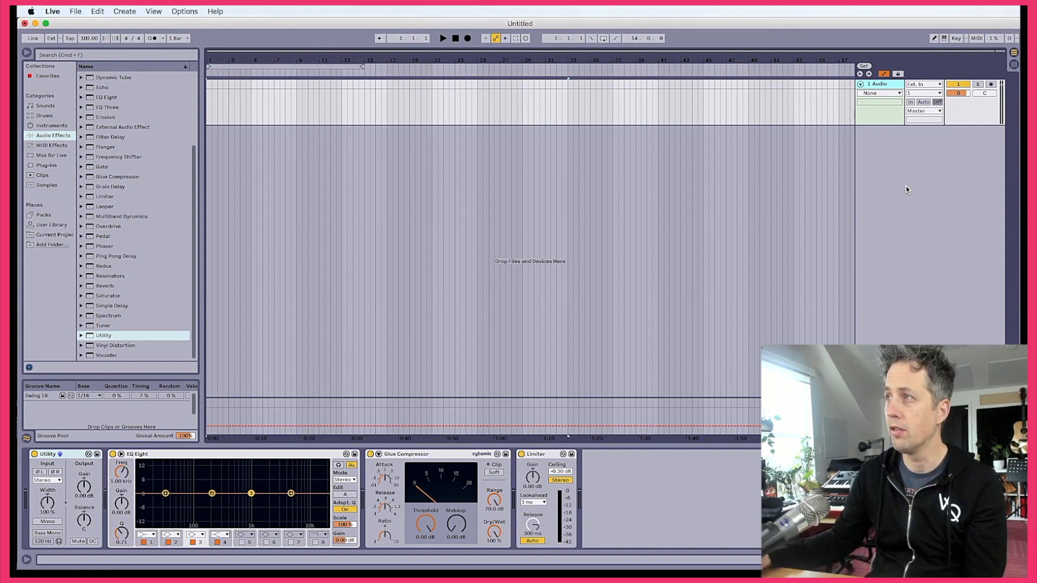
pyautogui.rightClick(893, 184)
pyautogui.click(912, 189)
pyautogui.rightClick(891, 223)
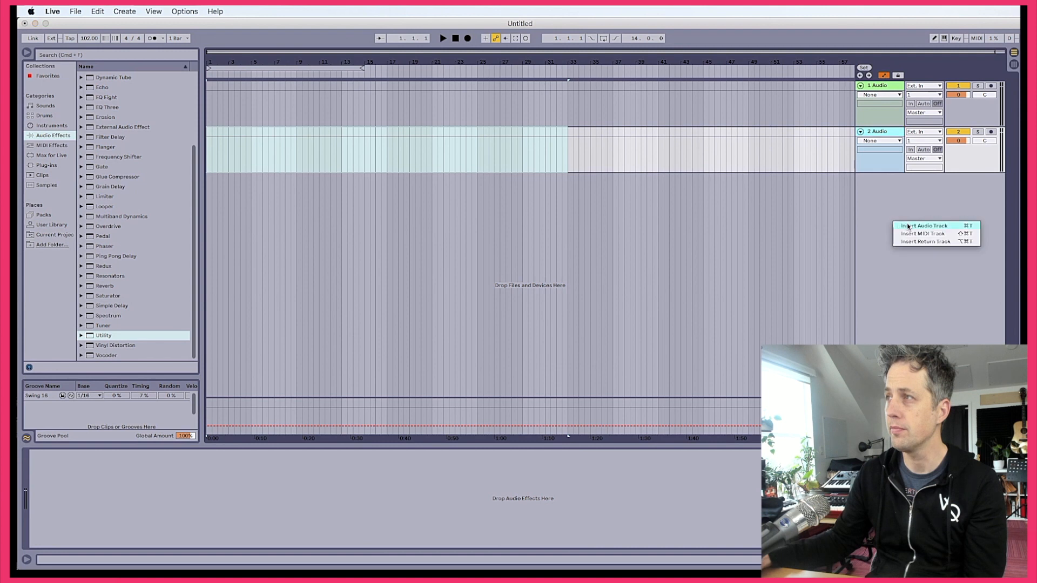
pyautogui.click(907, 226)
pyautogui.rightClick(875, 267)
pyautogui.click(893, 271)
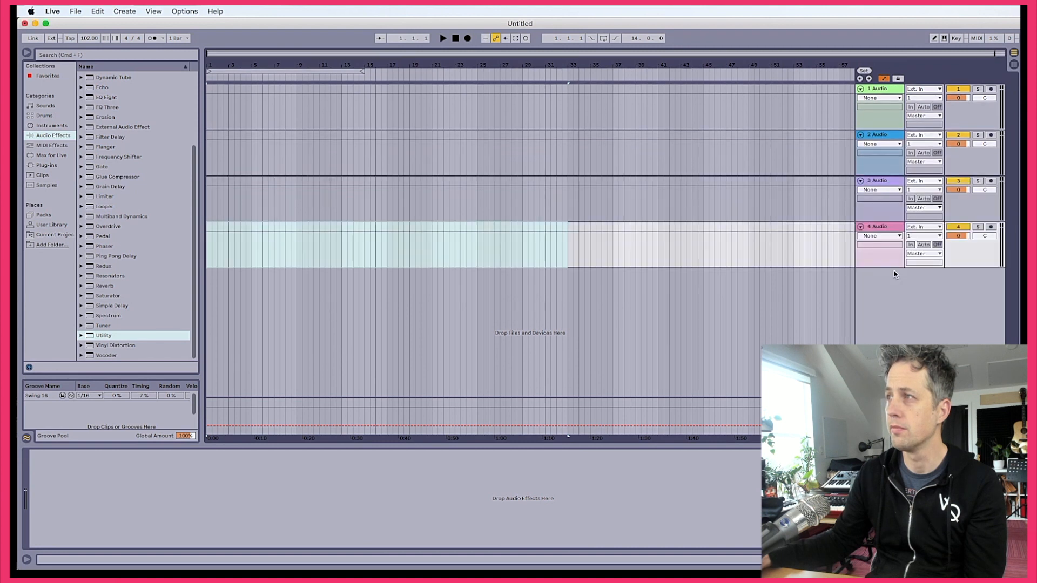
pyautogui.rightClick(893, 232)
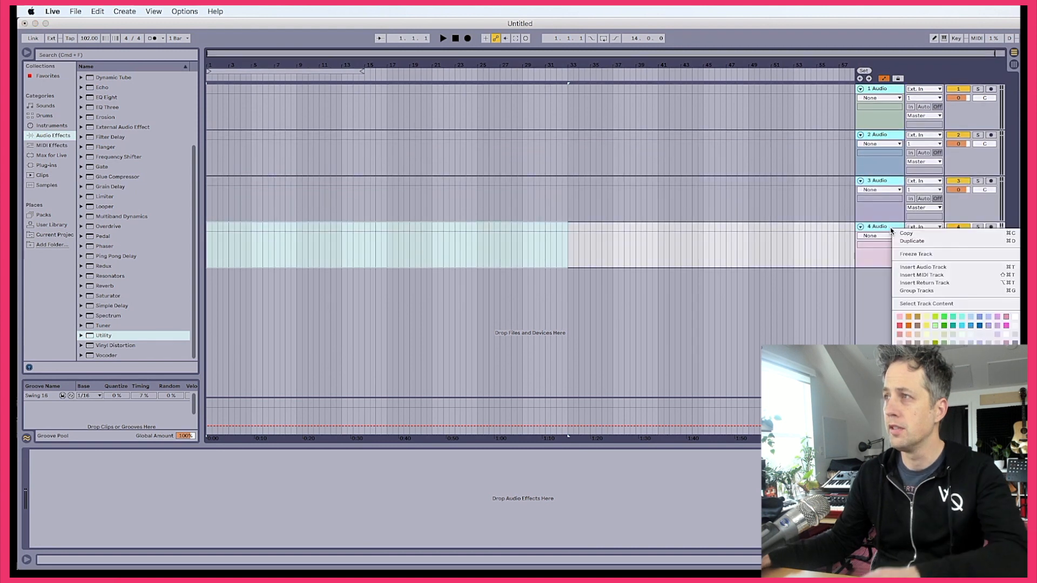
pyautogui.click(908, 326)
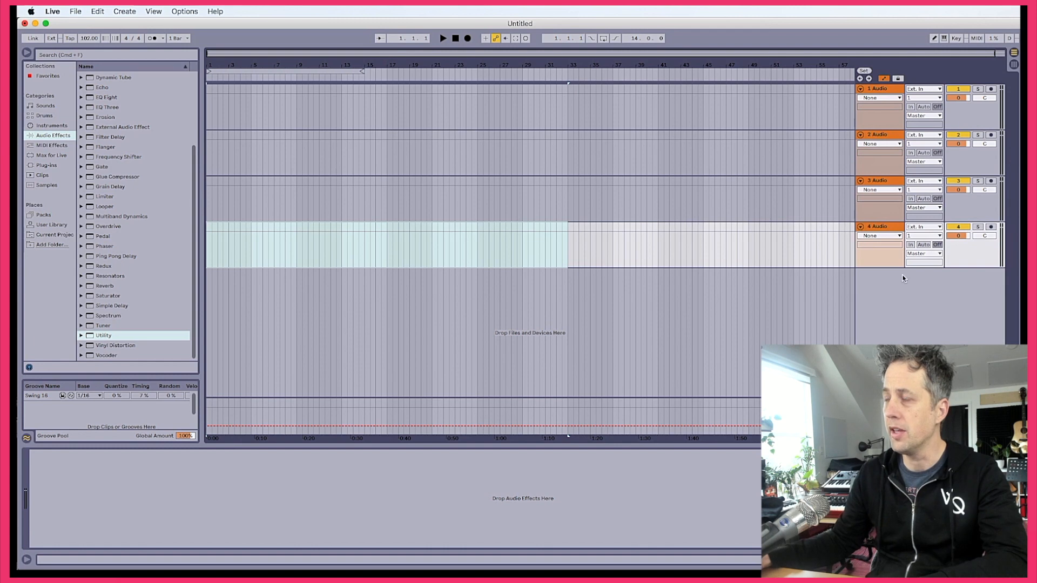
# - Rename the first audio track Lead and the second audio track Body
pyautogui.rightClick(887, 88)
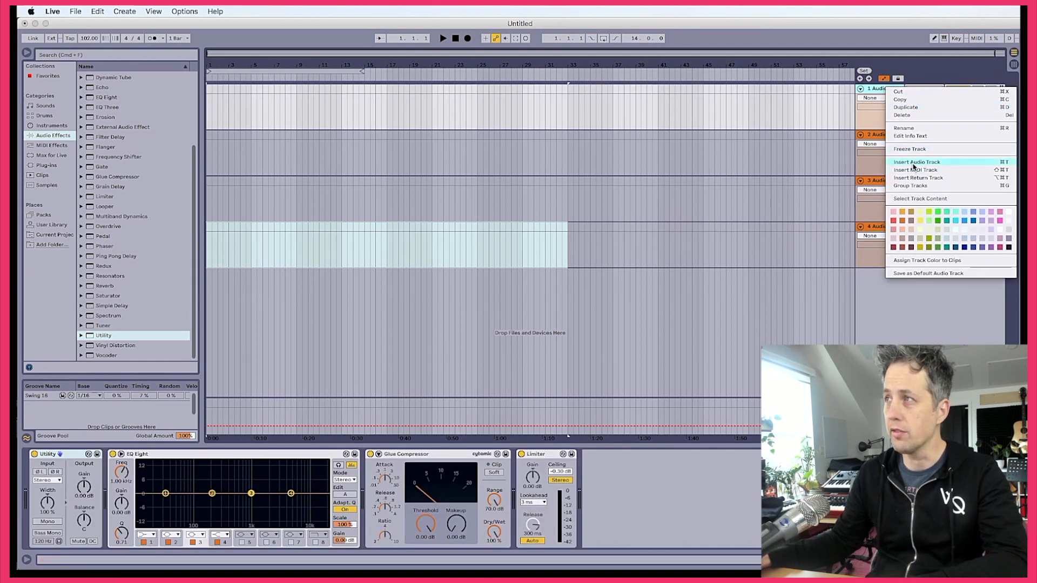
pyautogui.click(917, 128)
pyautogui.write('Lead')
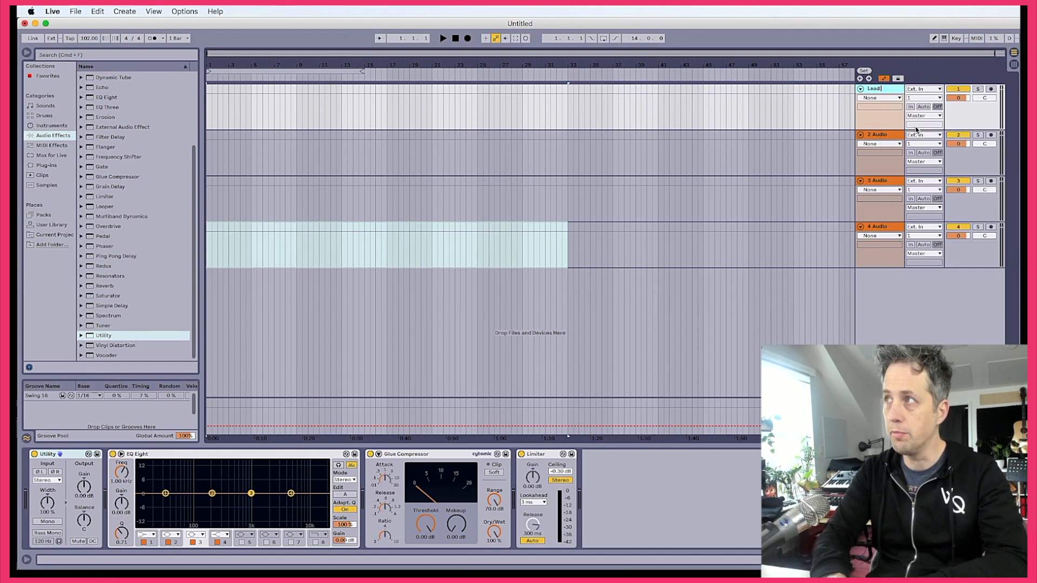
pyautogui.click(882, 138)
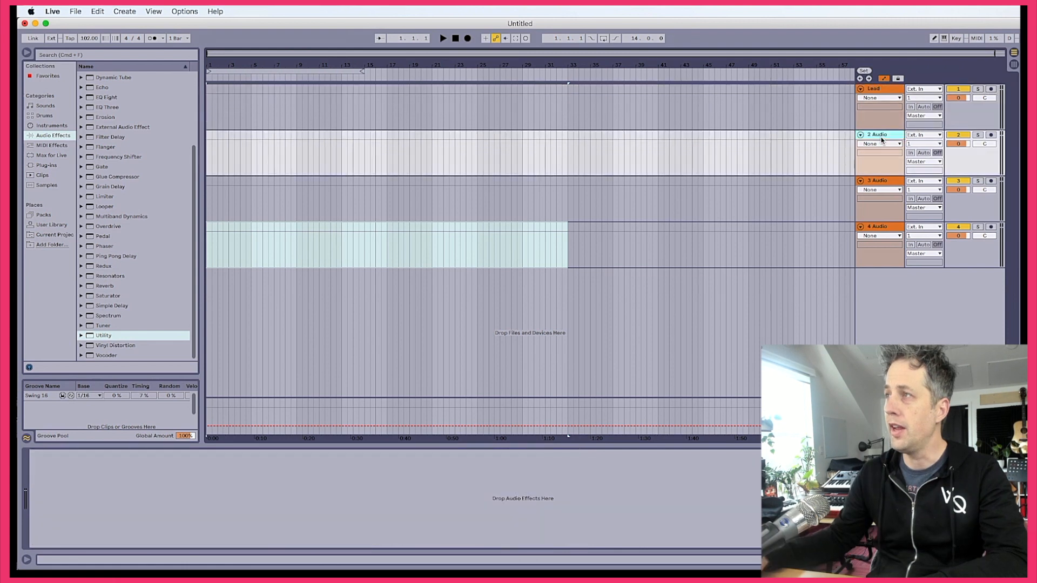
pyautogui.rightClick(882, 140)
pyautogui.click(909, 186)
pyautogui.write('Body')
pyautogui.press('Tab')
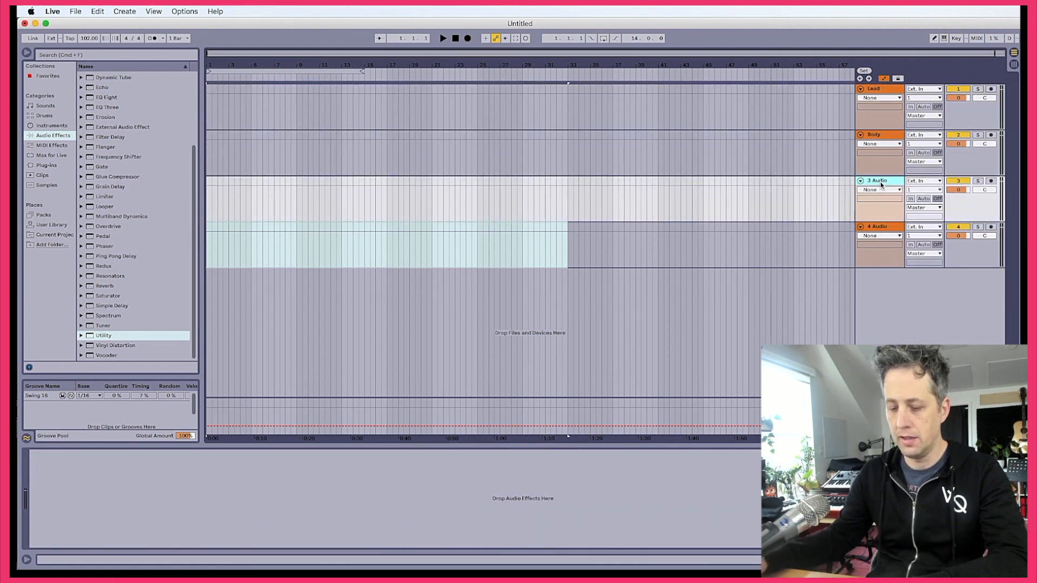
# - Rename the third audio track Bass and the fourth audio track Drums
pyautogui.write('Bass')
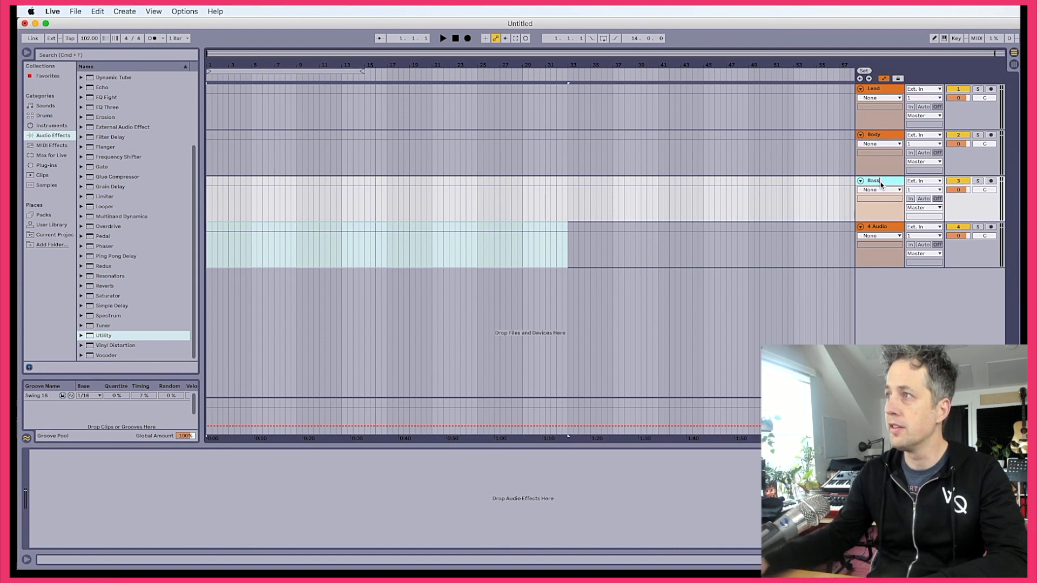
pyautogui.press('Tab')
pyautogui.rightClick(876, 231)
pyautogui.click(898, 273)
pyautogui.write('Drums')
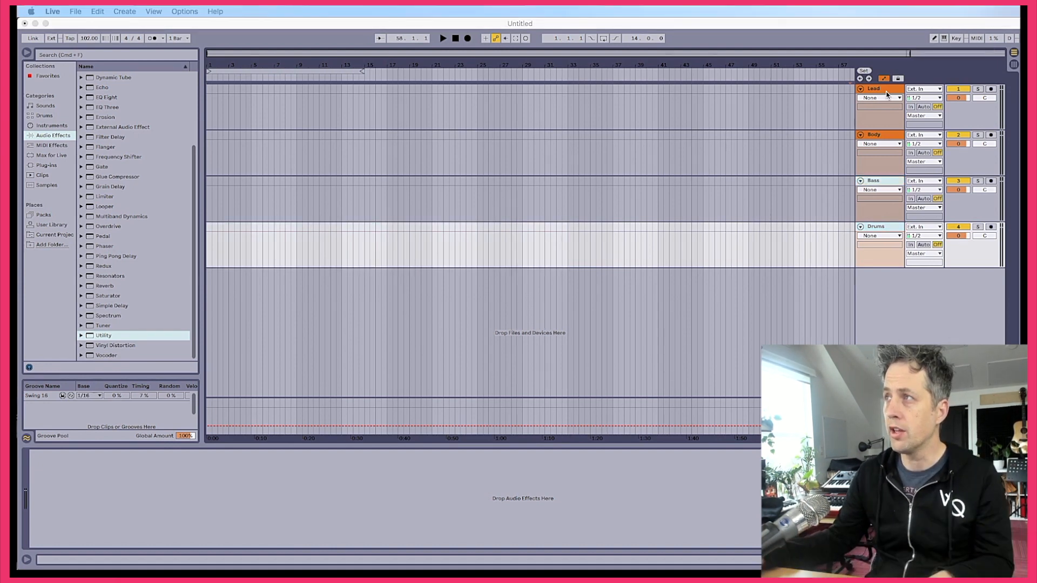
# - Set the audio input of the Lead, Body, Bass and Drums tracks together to No Input
pyautogui.click(888, 92)
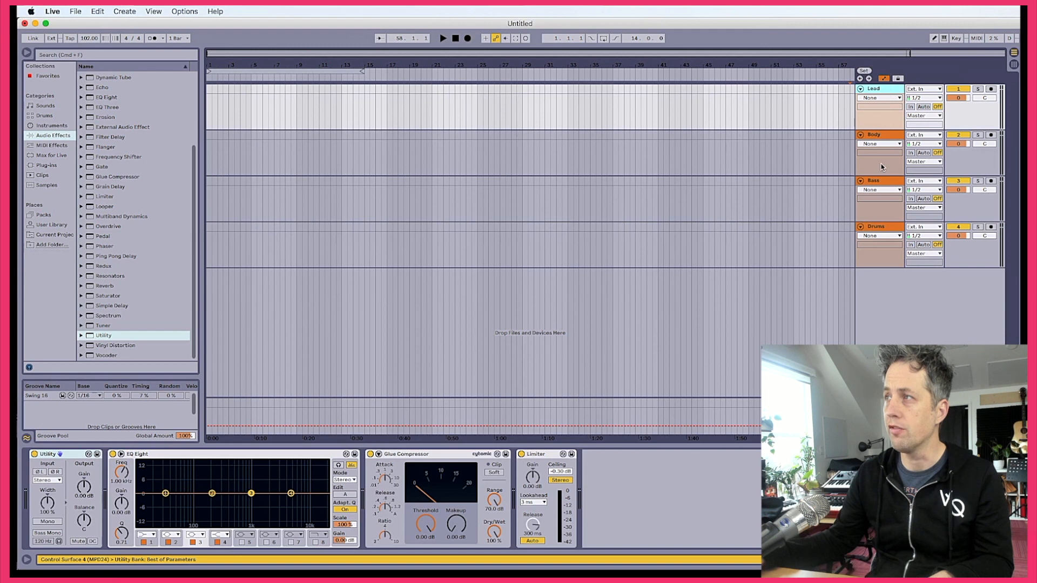
pyautogui.click(882, 235)
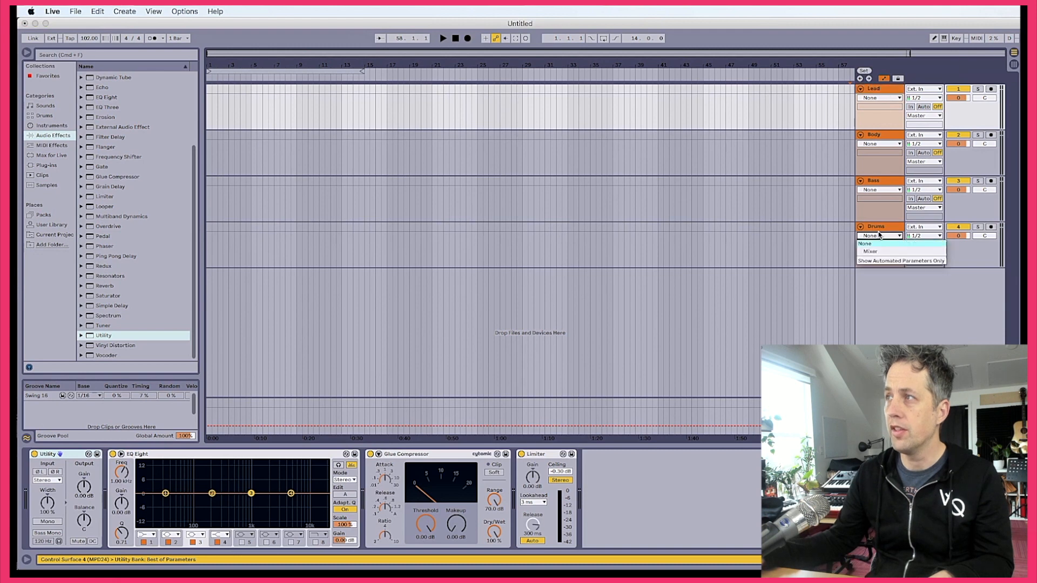
pyautogui.click(883, 90)
pyautogui.click(889, 232)
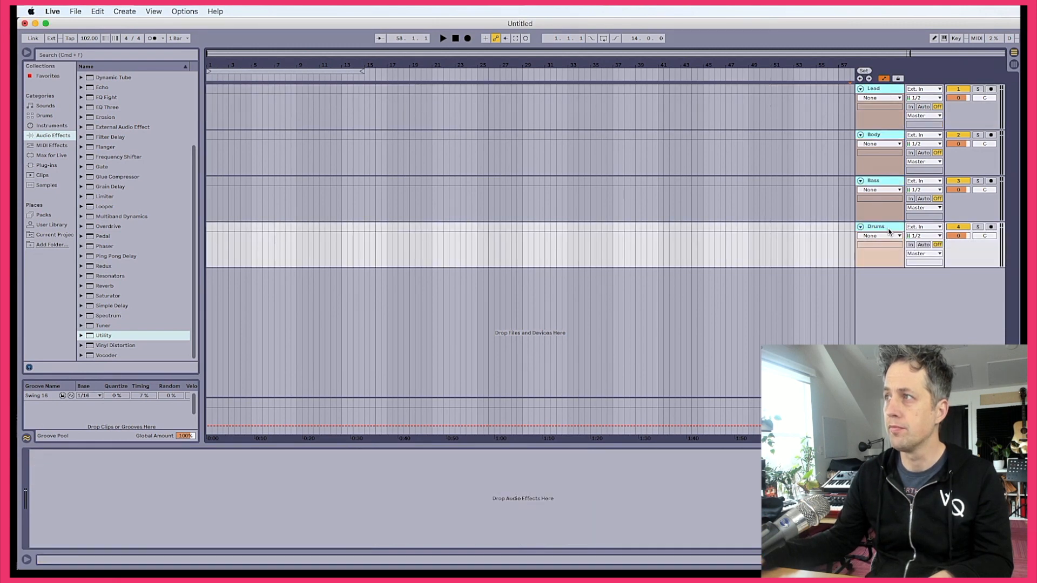
pyautogui.click(925, 88)
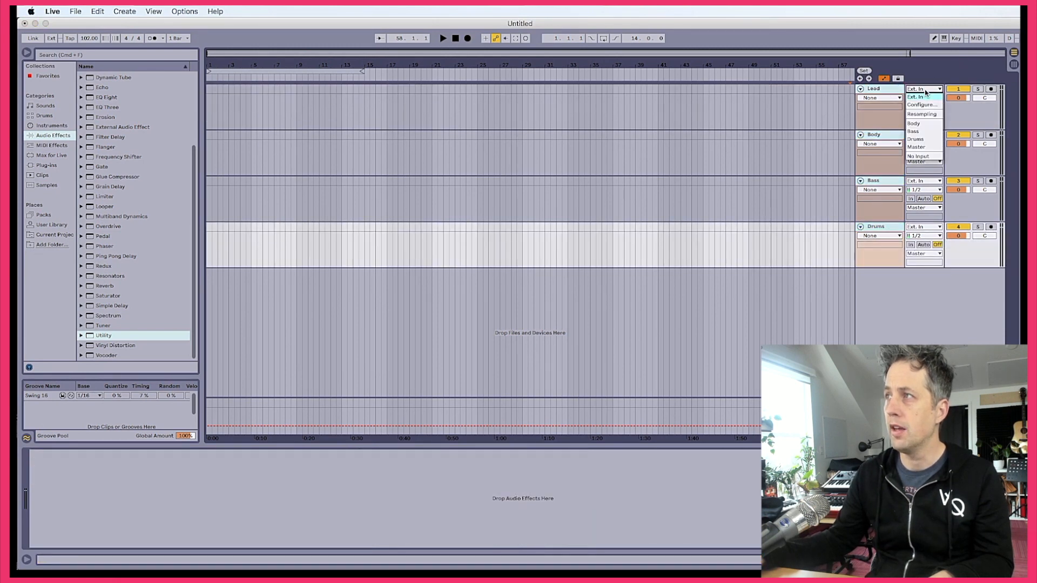
pyautogui.click(917, 157)
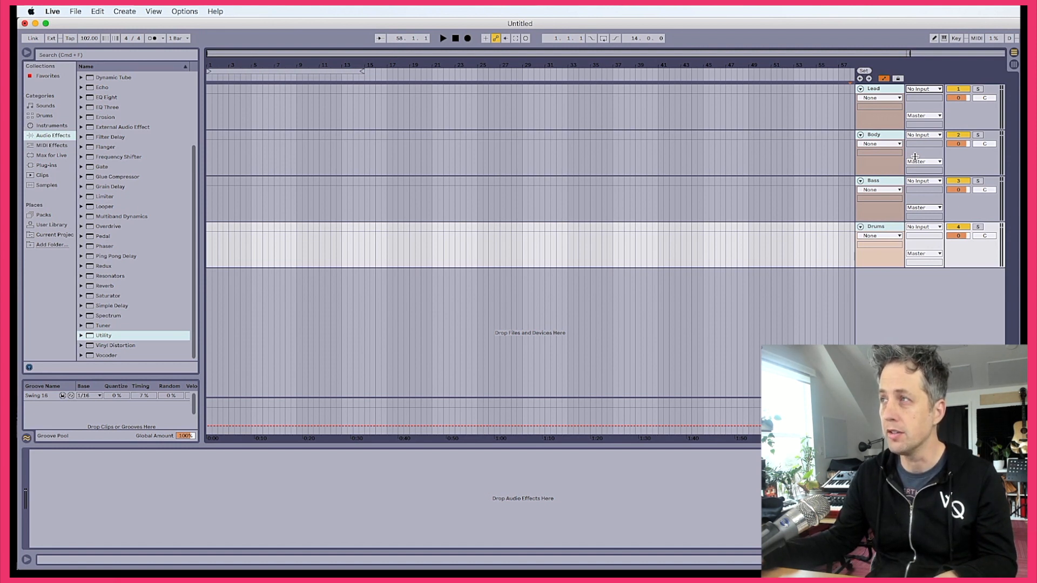
# - Insert a MIDI track below Drums as a divider and rename it "------"
pyautogui.click(890, 288)
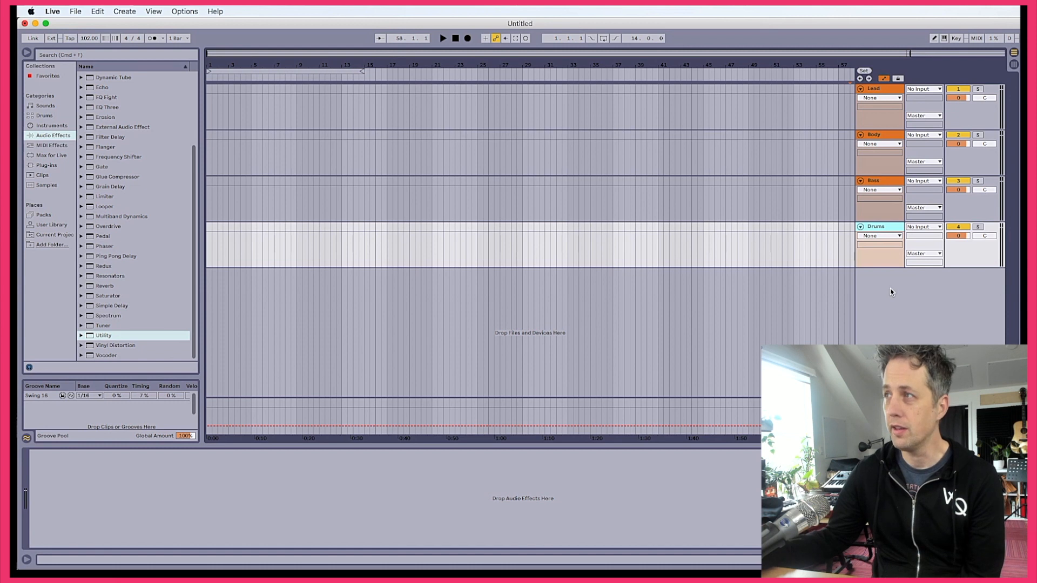
pyautogui.press('super+shift+t')
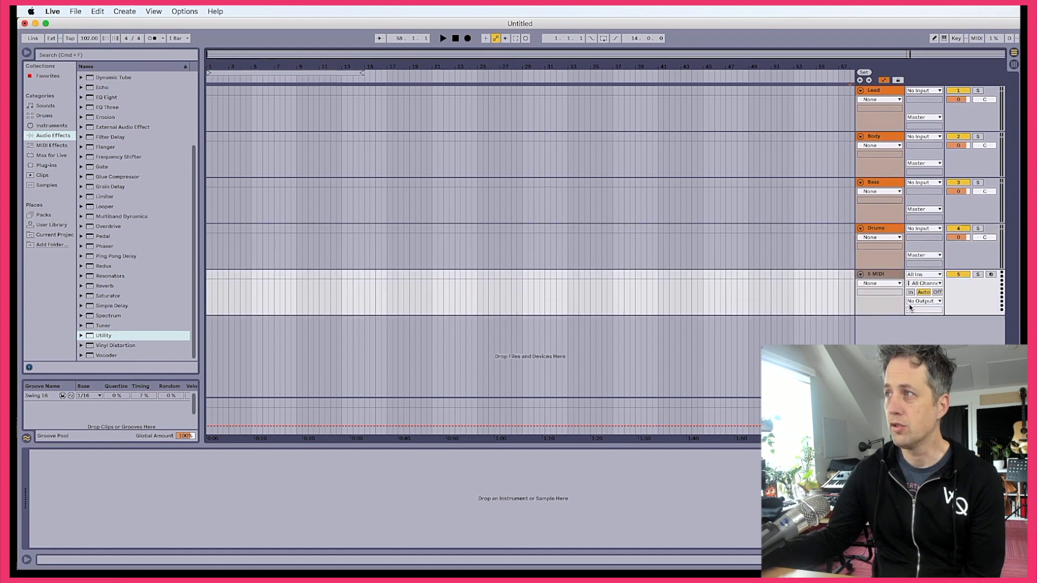
pyautogui.rightClick(879, 279)
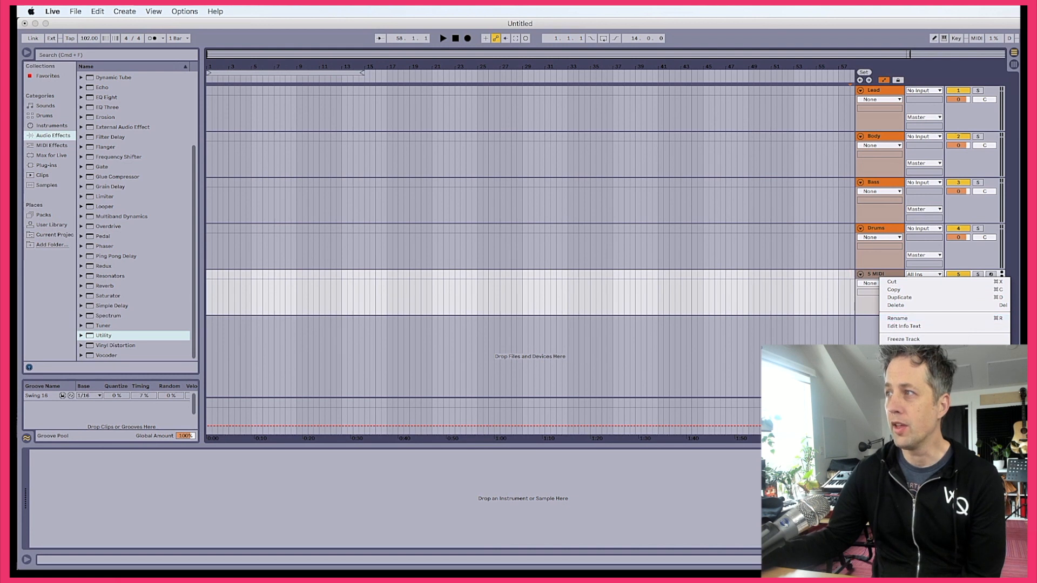
pyautogui.click(993, 422)
pyautogui.press('super+r')
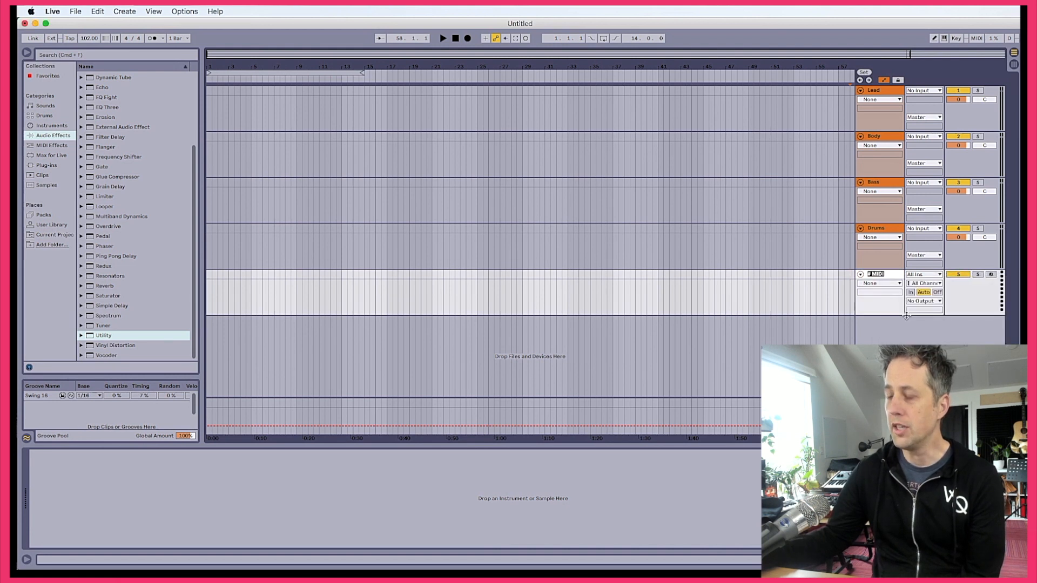
pyautogui.write('------')
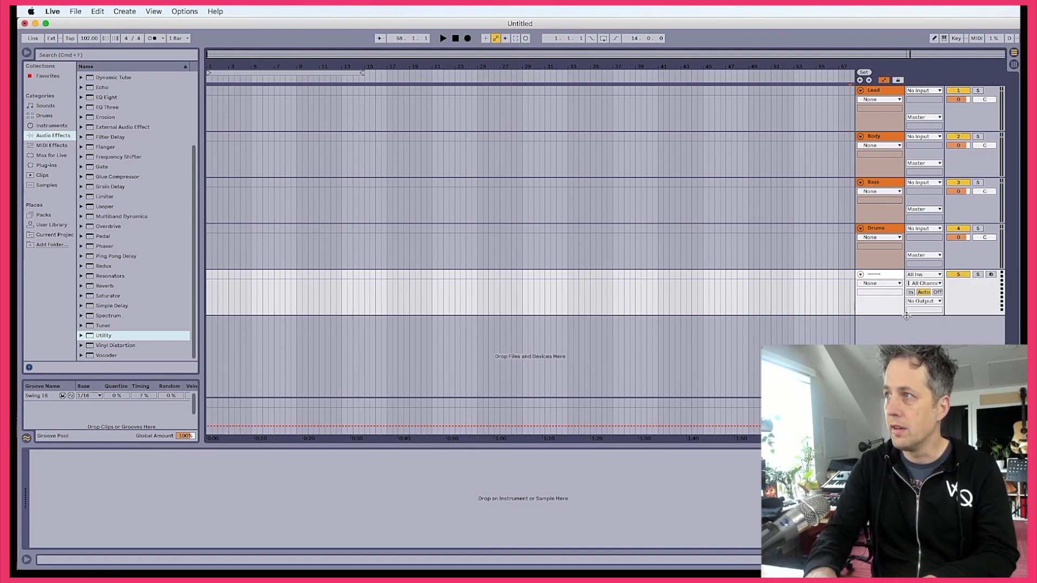
# - Set the divider track's input to No Input, then fold it and move it above the Lead track
pyautogui.click(924, 275)
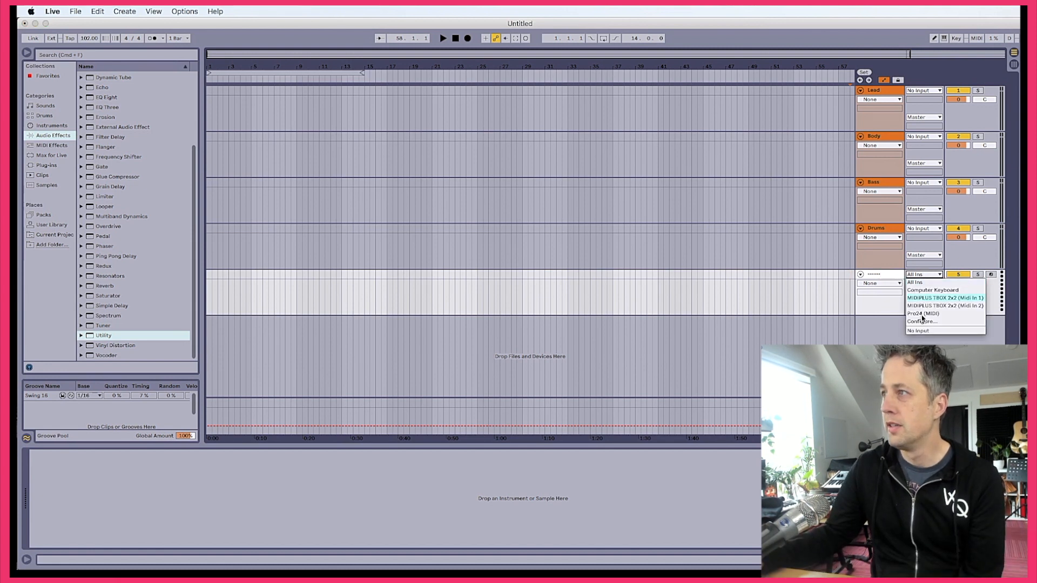
pyautogui.click(922, 328)
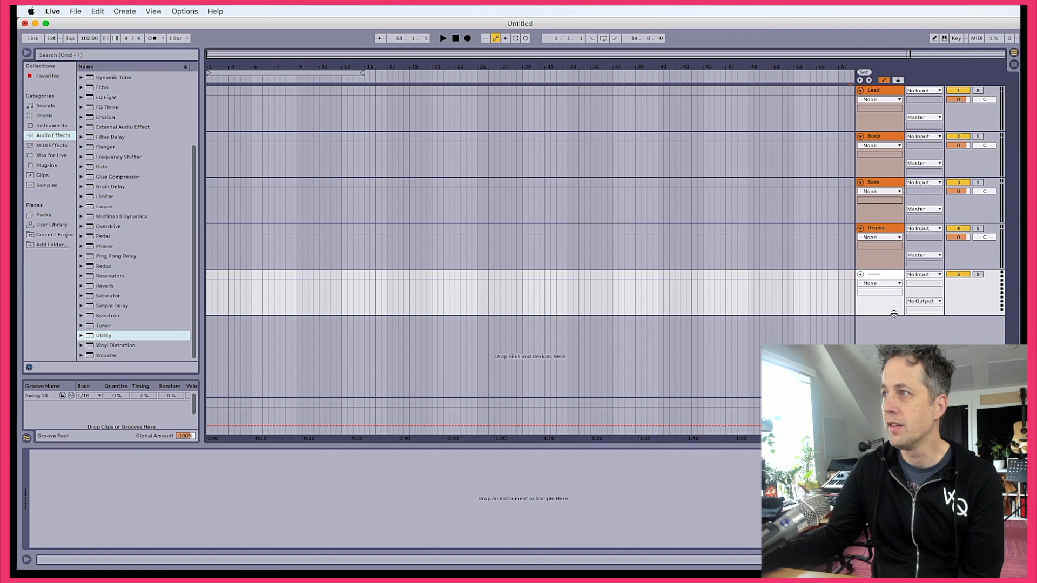
pyautogui.moveTo(894, 313); pyautogui.dragTo(881, 95)
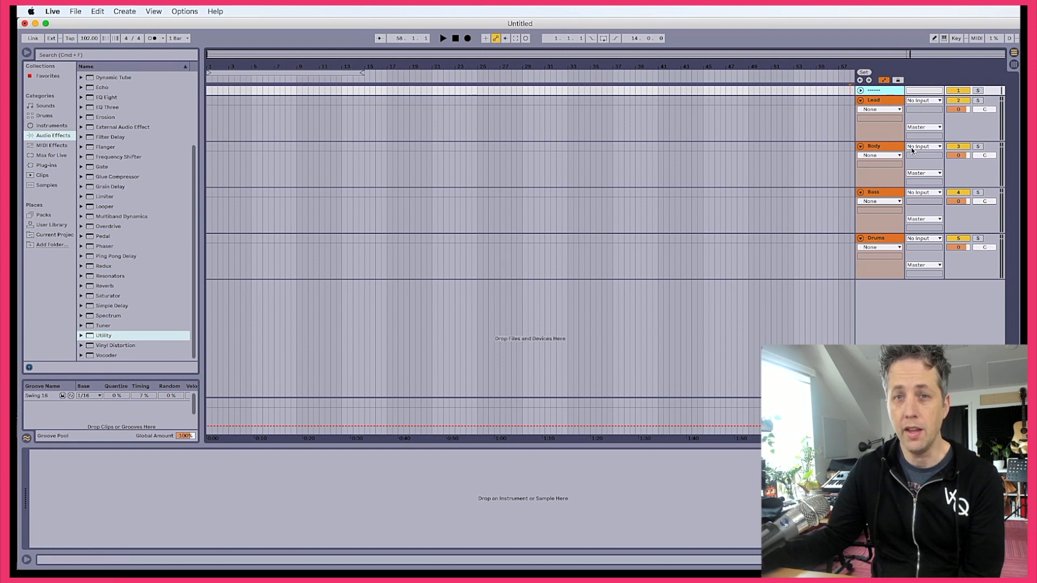
# - In Session View, remove the stop buttons from all the divider track's clip slots and narrow the track to a thin strip
pyautogui.click(1014, 64)
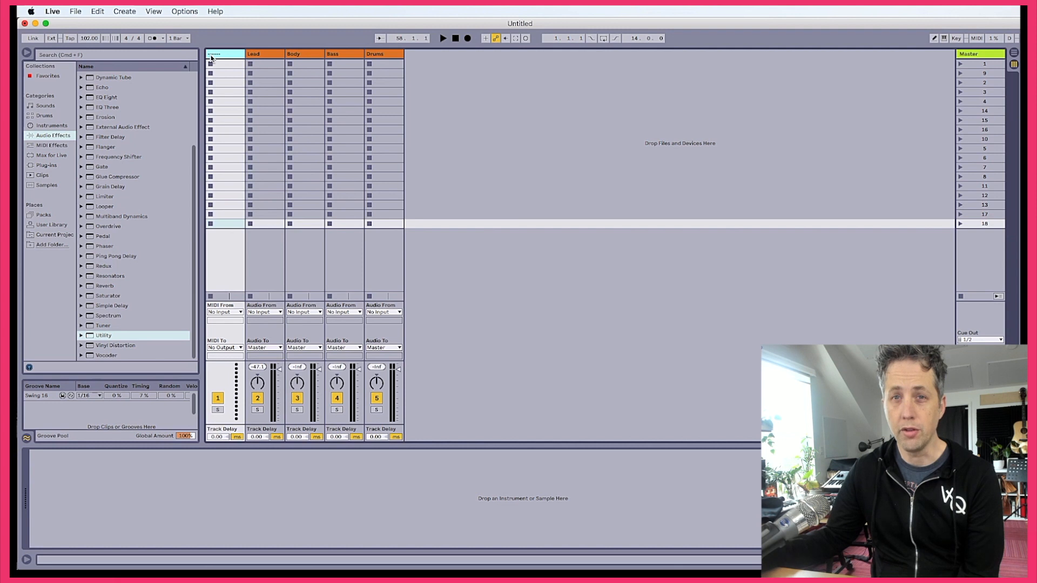
pyautogui.click(227, 66)
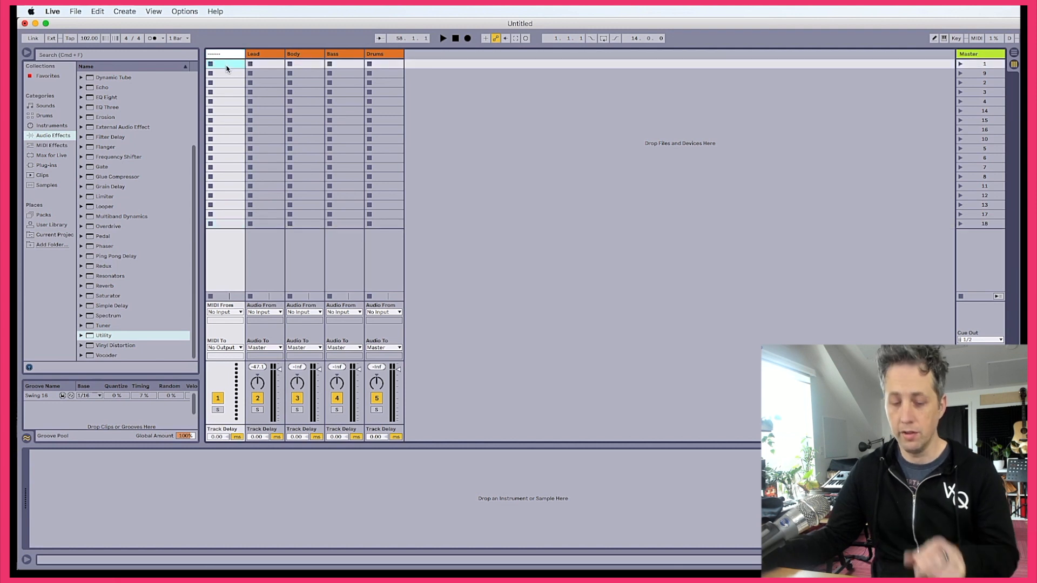
pyautogui.keyDown('shift'); pyautogui.click(227, 224); pyautogui.keyUp('shift')
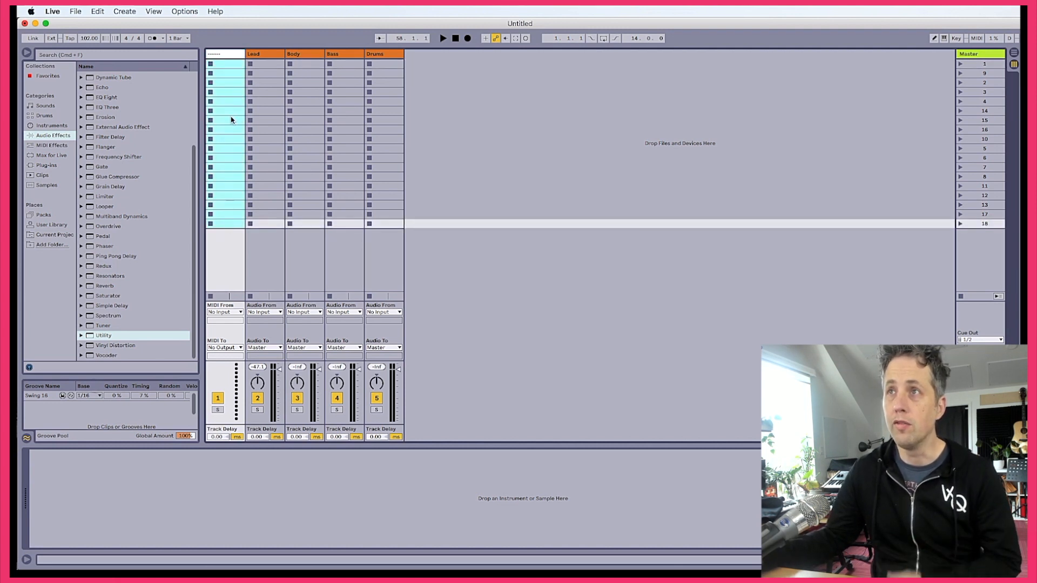
pyautogui.press('super+e')
pyautogui.moveTo(244, 55); pyautogui.dragTo(214, 54)
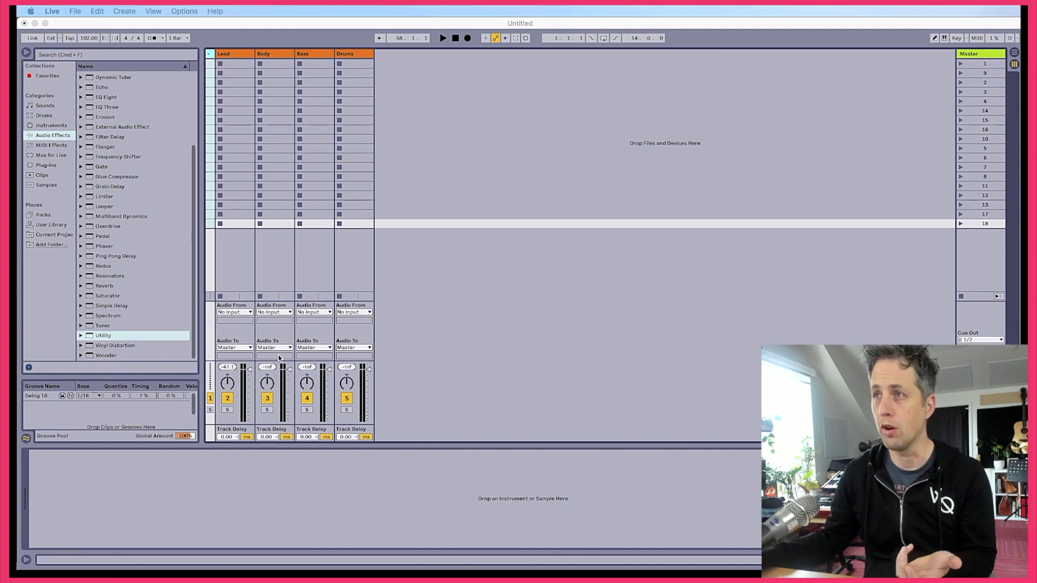
# - Insert four new audio tracks after the Drums track
pyautogui.rightClick(439, 193)
pyautogui.click(460, 198)
pyautogui.rightClick(460, 196)
pyautogui.click(479, 202)
pyautogui.rightClick(479, 204)
pyautogui.click(497, 209)
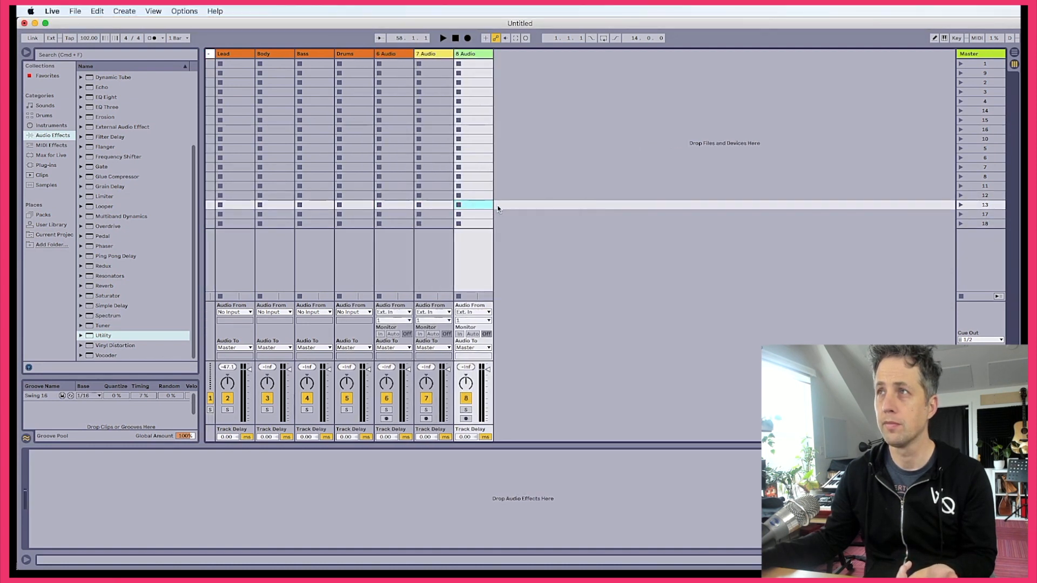
pyautogui.rightClick(506, 205)
pyautogui.click(525, 210)
pyautogui.rightClick(567, 217)
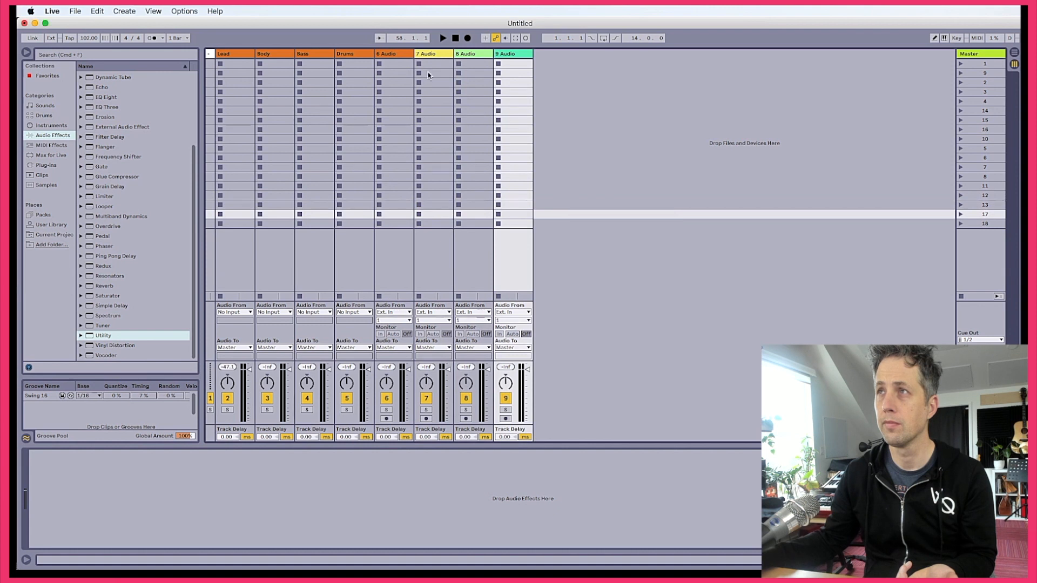
# - Move the four new audio tracks together in front of the divider track
pyautogui.rightClick(399, 53)
pyautogui.click(442, 186)
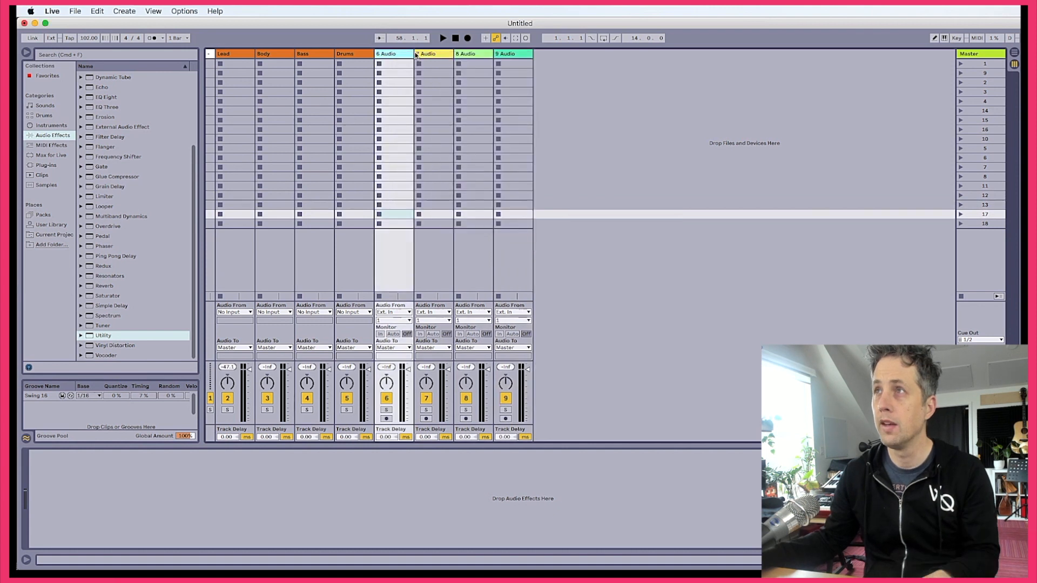
pyautogui.click(519, 53)
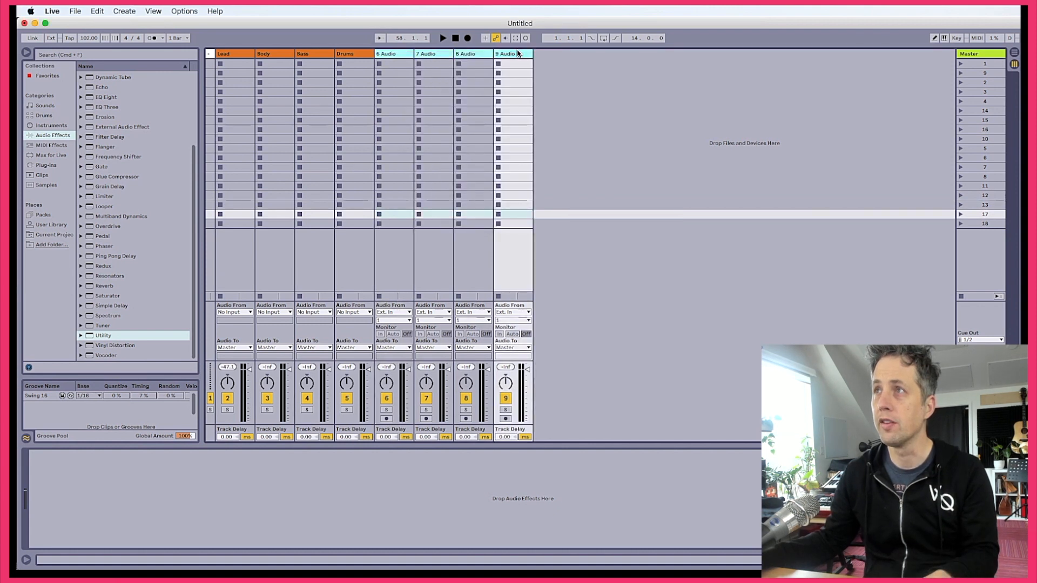
pyautogui.keyDown('shift'); pyautogui.click(397, 54); pyautogui.keyUp('shift')
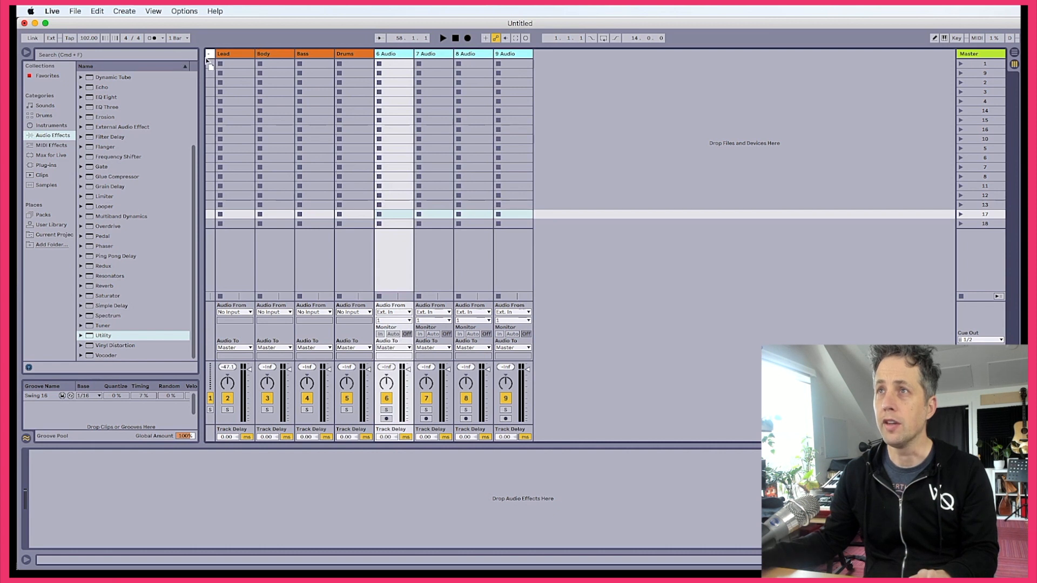
pyautogui.moveTo(207, 60); pyautogui.dragTo(208, 58)
# - Rename the first audio track "Lead vocals" and select the second audio track
pyautogui.click(227, 54)
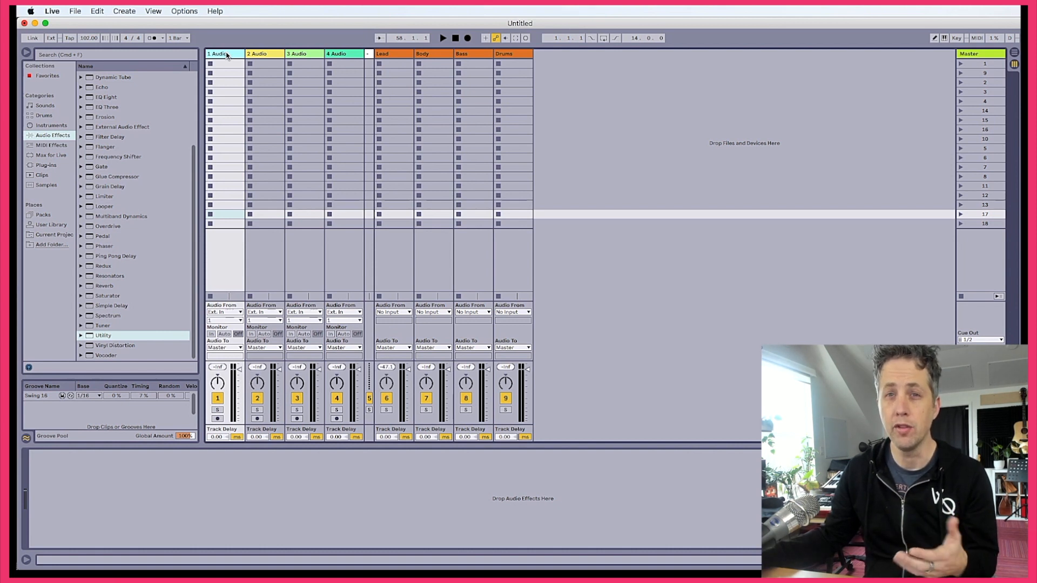
pyautogui.rightClick(227, 54)
pyautogui.click(253, 94)
pyautogui.write('Lead vocal')
pyautogui.press('Return')
pyautogui.write('s')
pyautogui.click(268, 54)
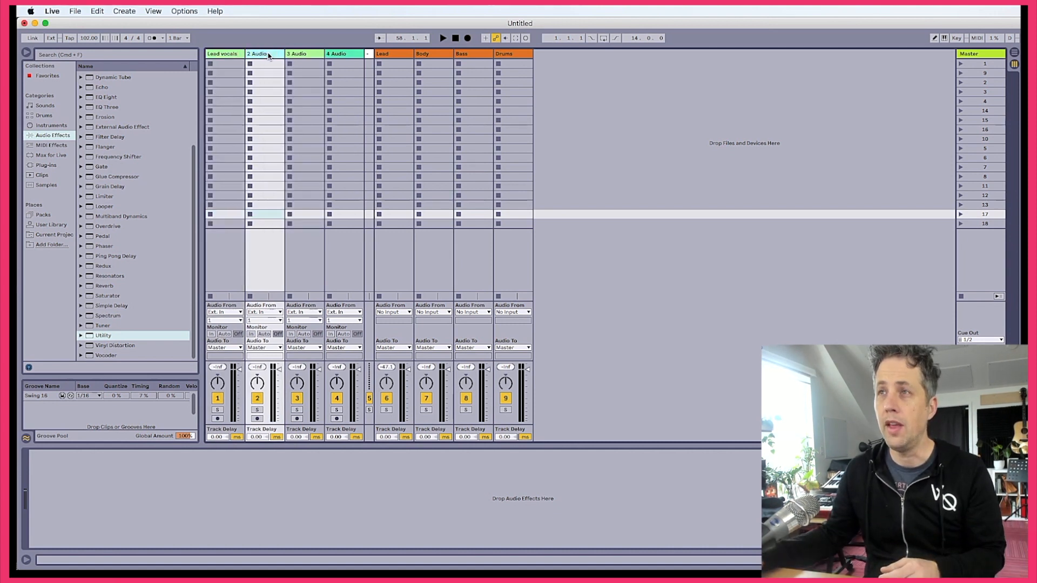
# - Rename the second audio track "Backing vocals" and the third audio track "Acoustic Guitar"
pyautogui.press('super+r')
pyautogui.write('Backing voc')
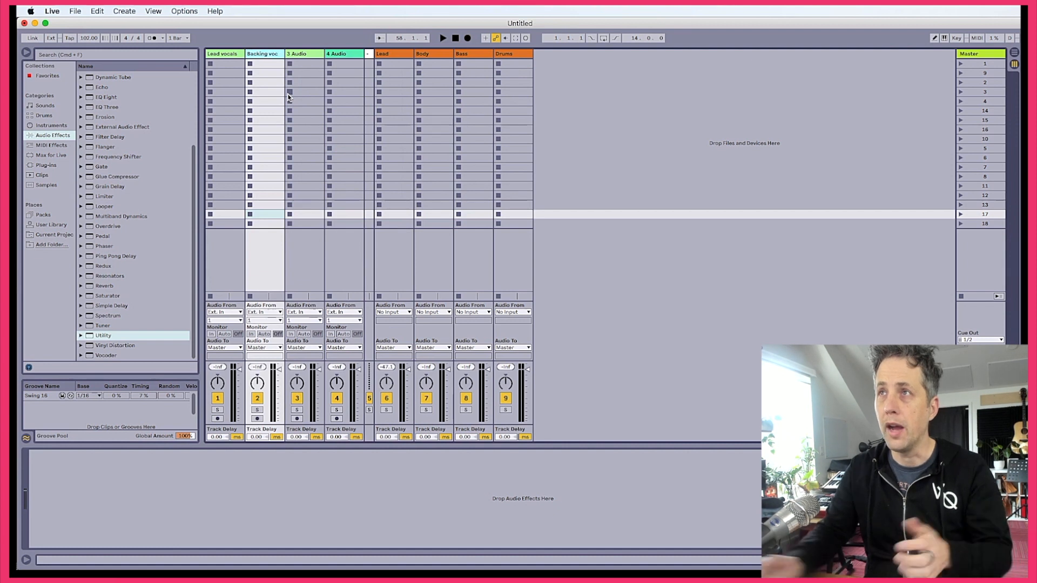
pyautogui.rightClick(303, 57)
pyautogui.click(322, 101)
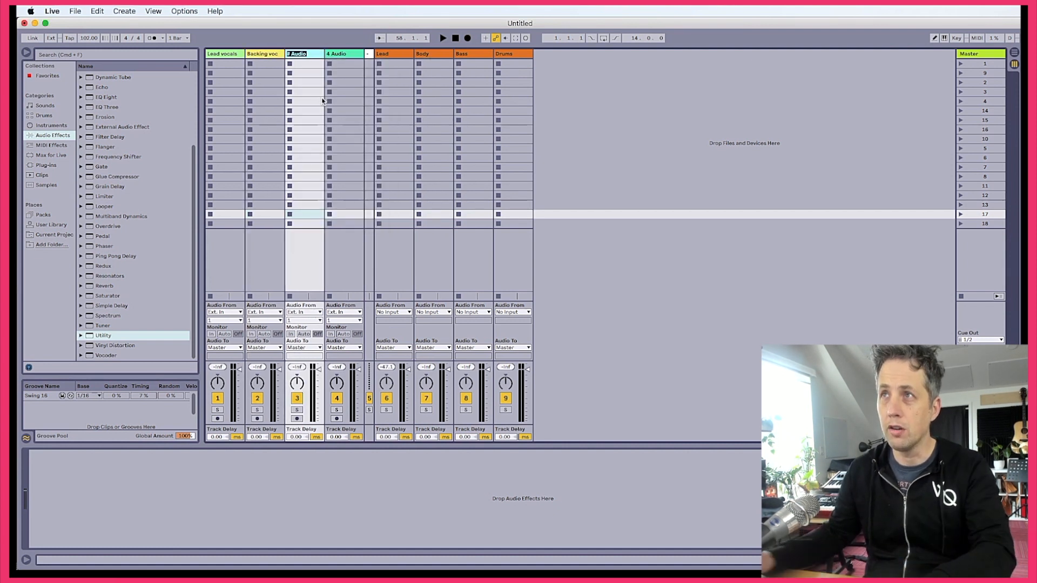
pyautogui.write('Acoust')
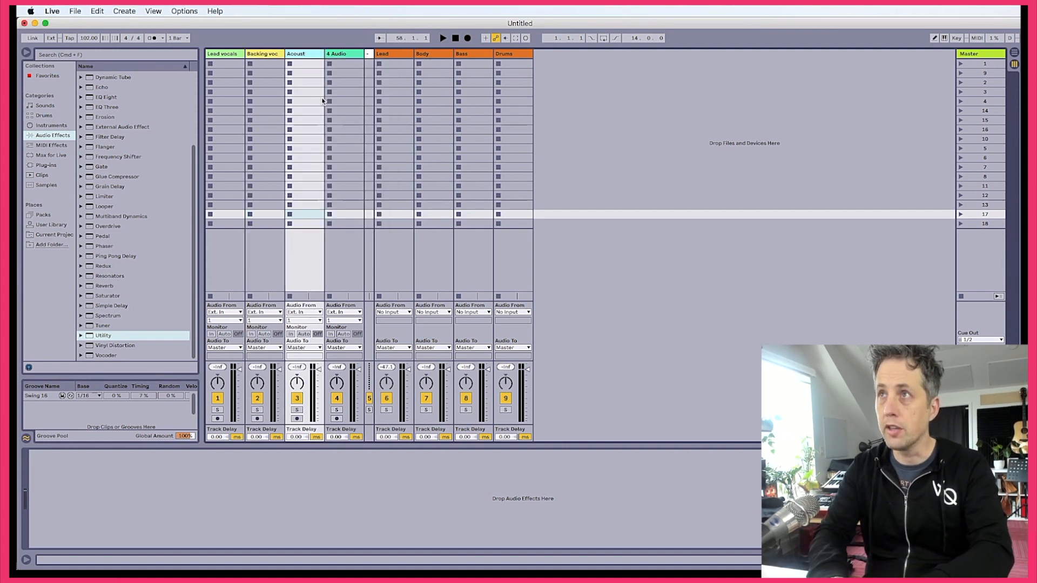
pyautogui.write('ic Gu')
pyautogui.press('Return')
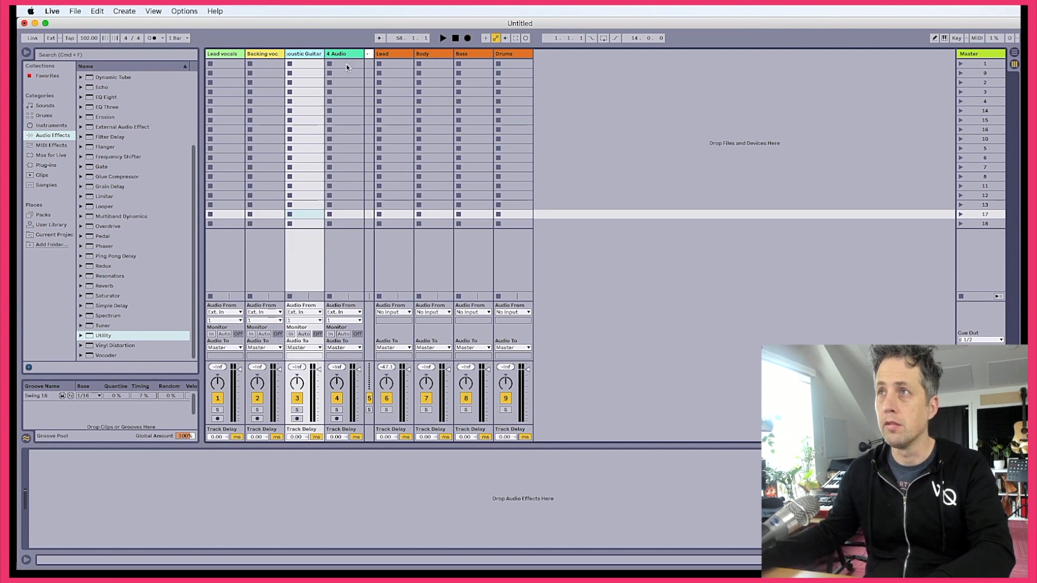
# - Insert a new audio track directly after the fourth audio track
pyautogui.click(345, 54)
pyautogui.rightClick(346, 54)
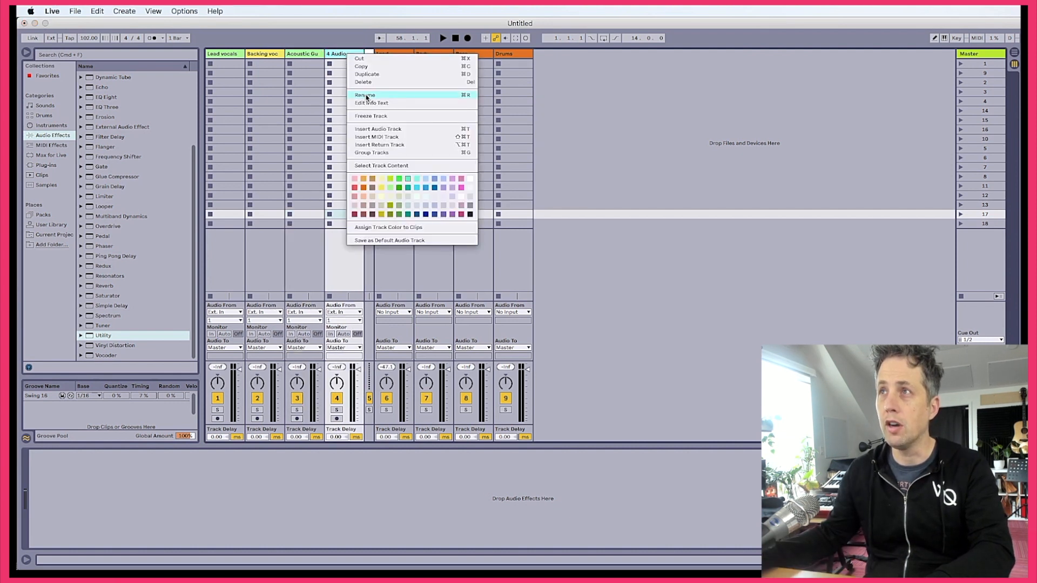
pyautogui.click(370, 130)
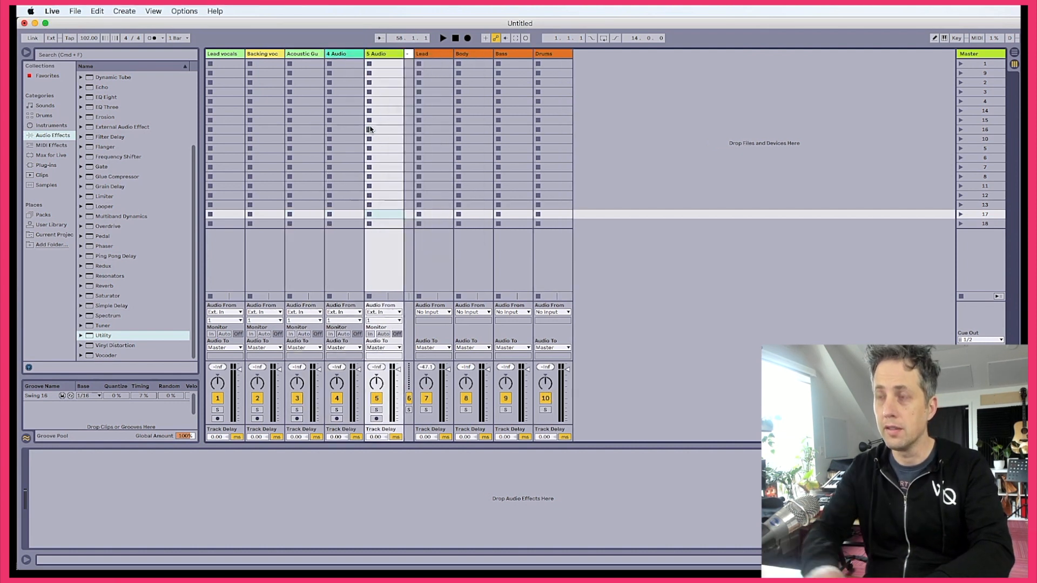
# - Rename the fourth audio track "Electric Guitar" and the fifth audio track "Bass Guitar"
pyautogui.rightClick(337, 56)
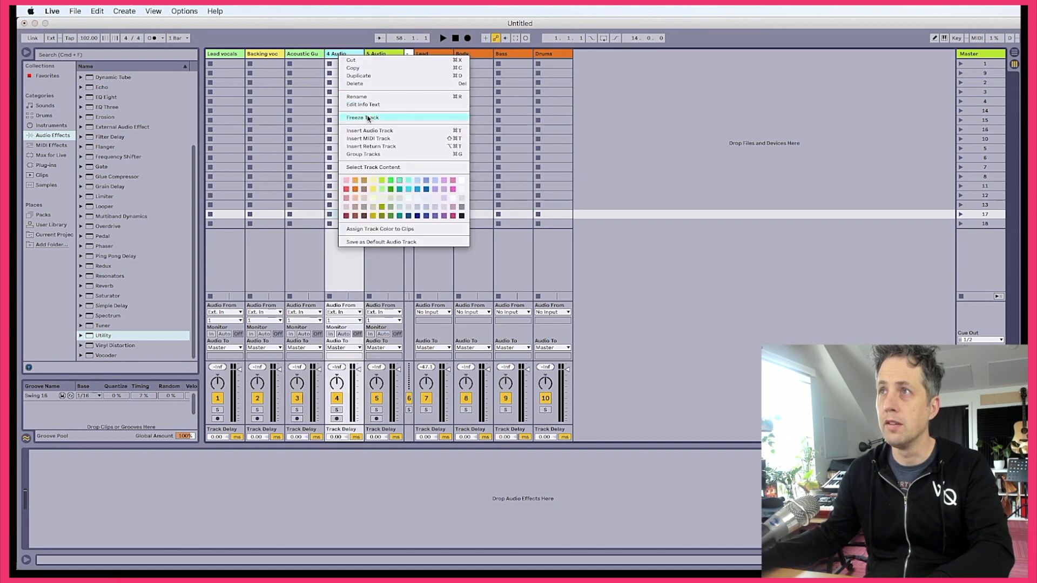
pyautogui.click(368, 97)
pyautogui.write('Electric Guitar')
pyautogui.rightClick(399, 54)
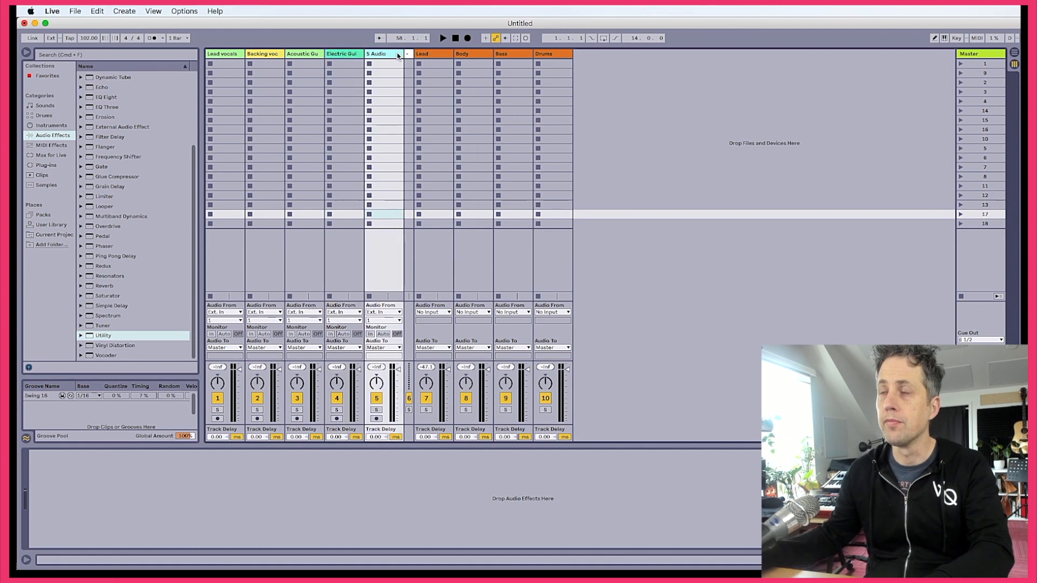
pyautogui.click(412, 95)
pyautogui.write('Bass Guitar')
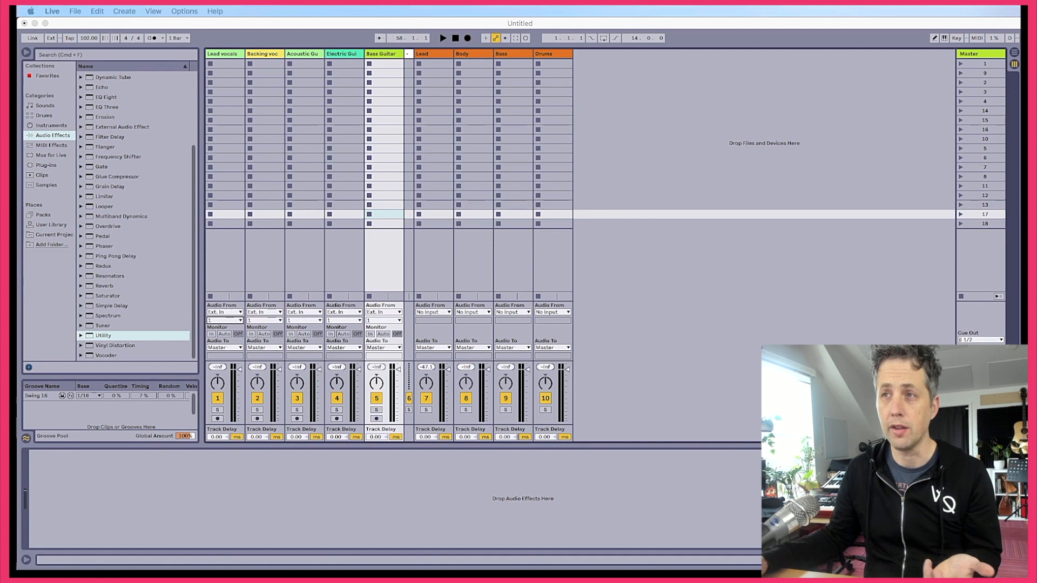
# - Set the external input channels to 7 for Lead vocals, 5 for Backing vocals, 6 for Acoustic Guitar, 8 for Electric Guitar and 11 for Bass Guitar
pyautogui.click(273, 320)
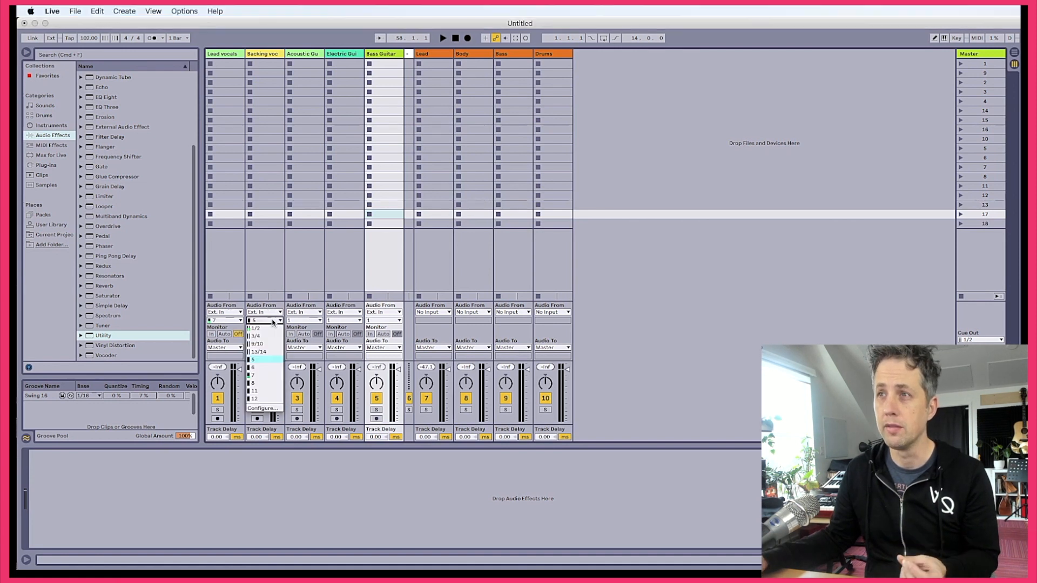
pyautogui.click(259, 361)
pyautogui.click(298, 321)
pyautogui.click(294, 370)
pyautogui.click(338, 321)
pyautogui.click(338, 387)
pyautogui.click(384, 321)
pyautogui.click(379, 411)
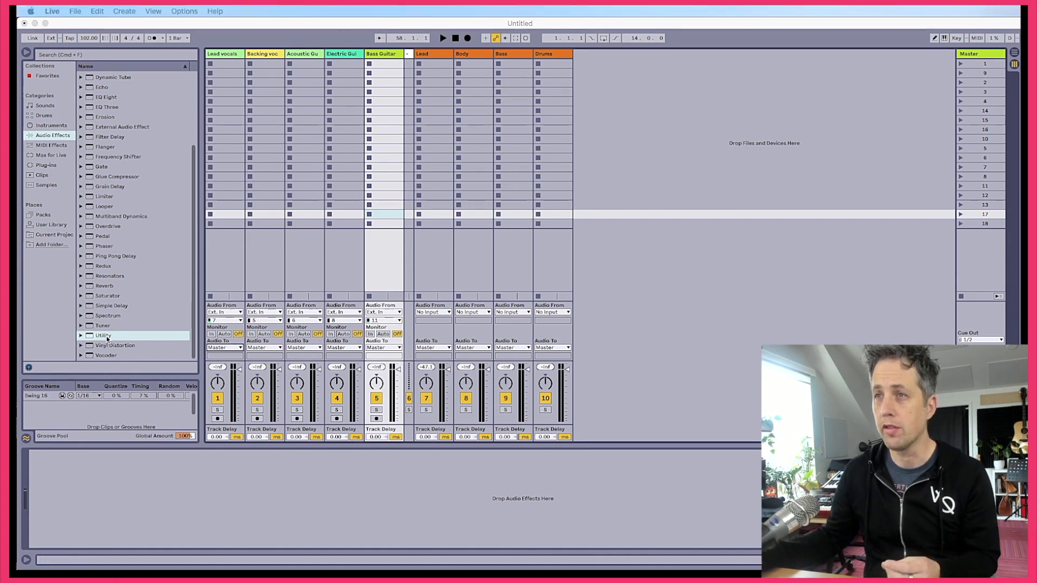
# - Route the Lead vocals track's audio output to the Lead track
pyautogui.click(239, 332)
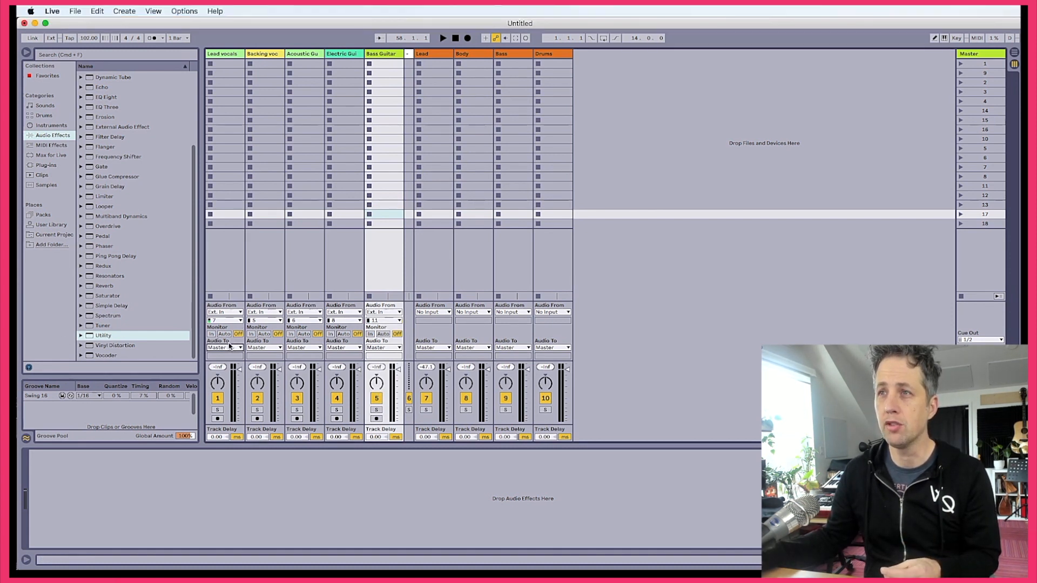
pyautogui.click(229, 346)
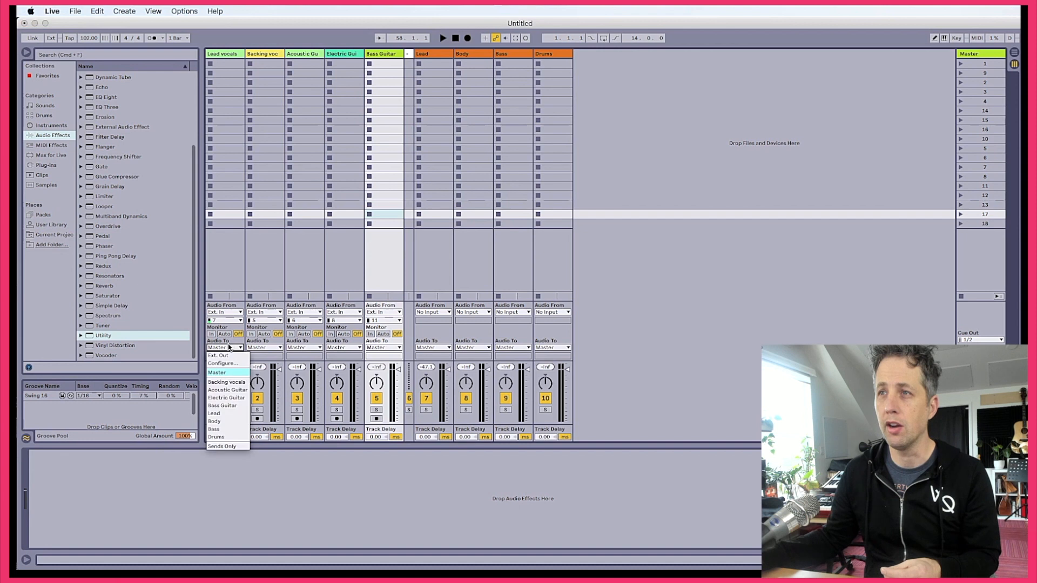
pyautogui.click(224, 415)
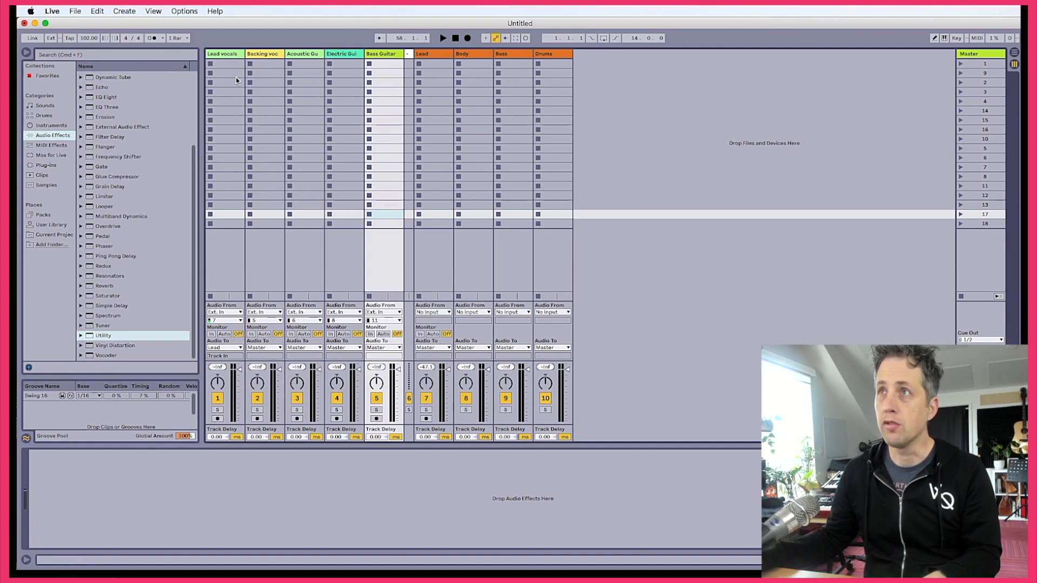
# - Route the audio output of the Backing vocals, Acoustic Guitar and Electric Guitar tracks together to the Body track
pyautogui.click(259, 54)
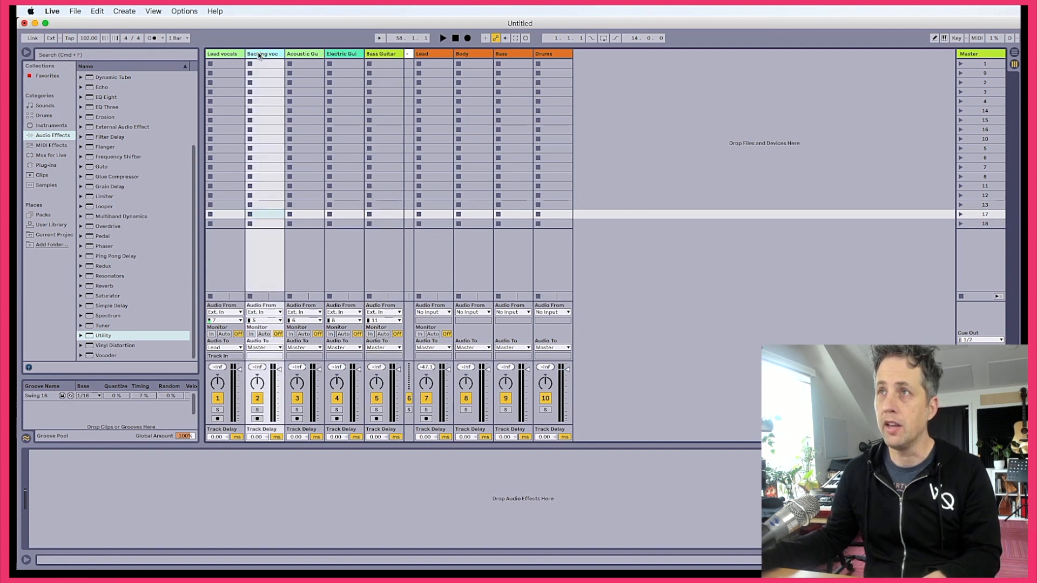
pyautogui.click(348, 54)
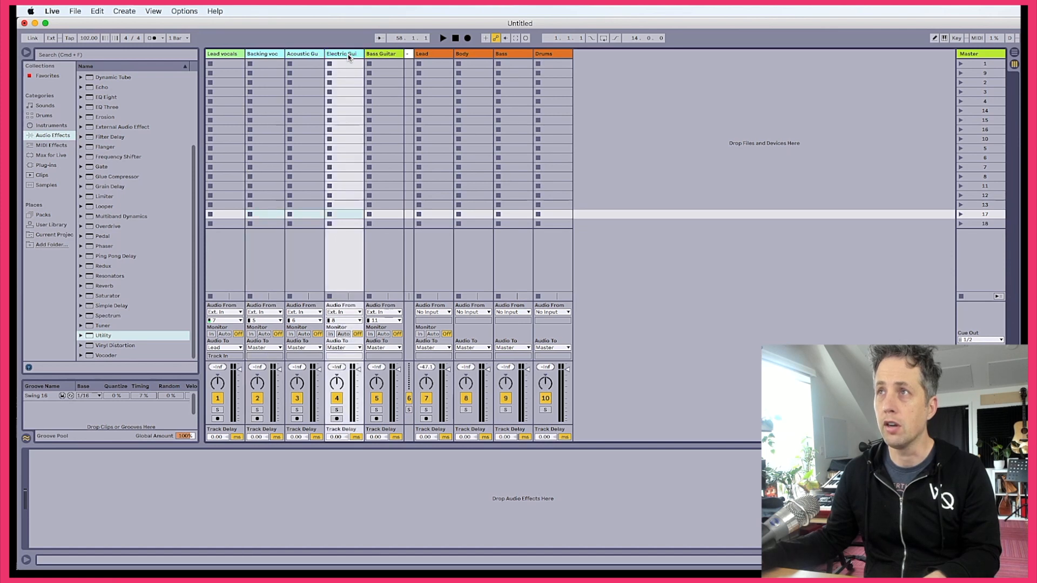
pyautogui.click(270, 348)
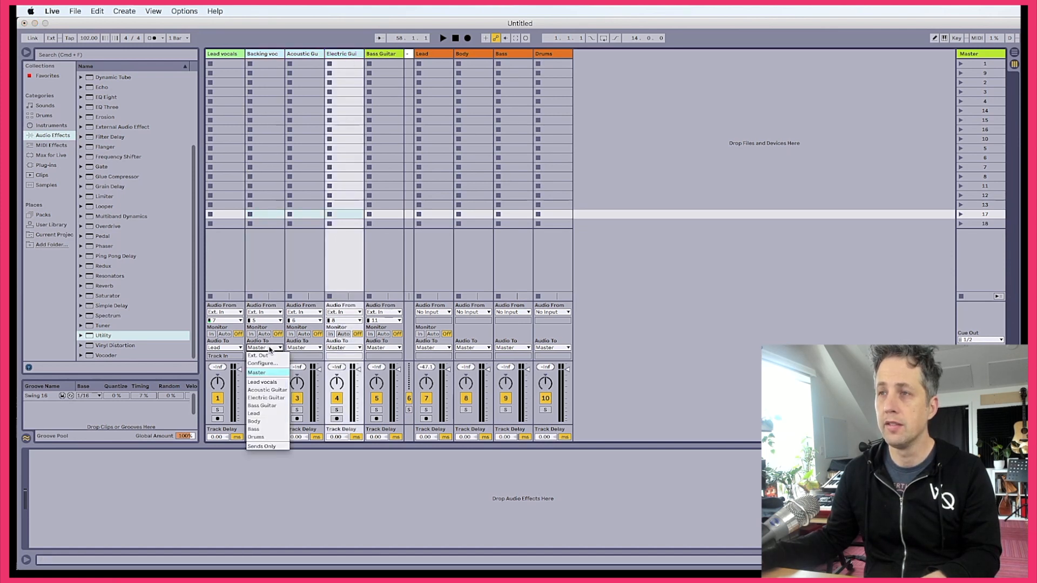
pyautogui.click(254, 421)
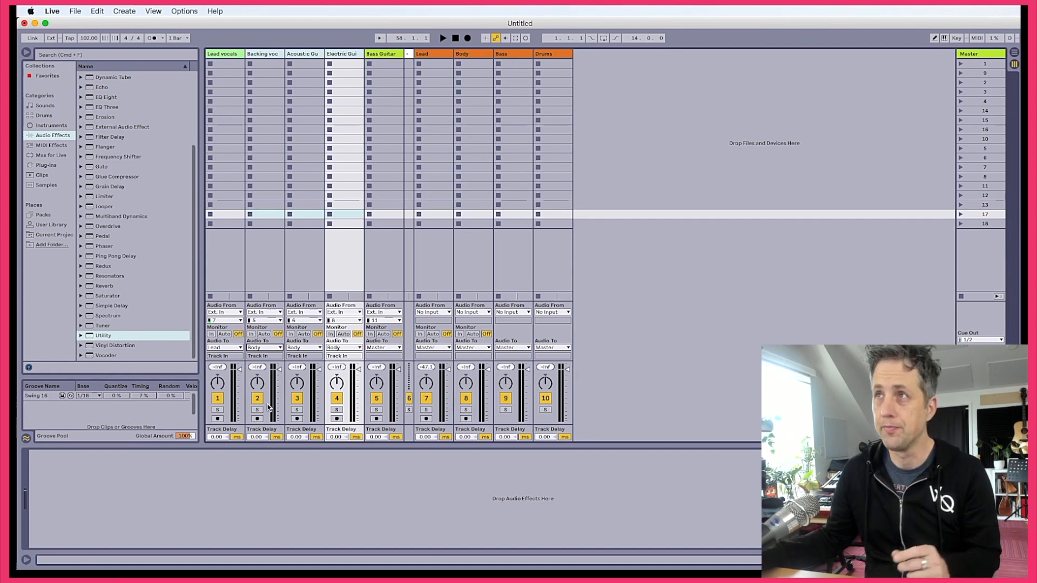
# - Route the Bass Guitar track's audio output to the Bass track
pyautogui.click(388, 54)
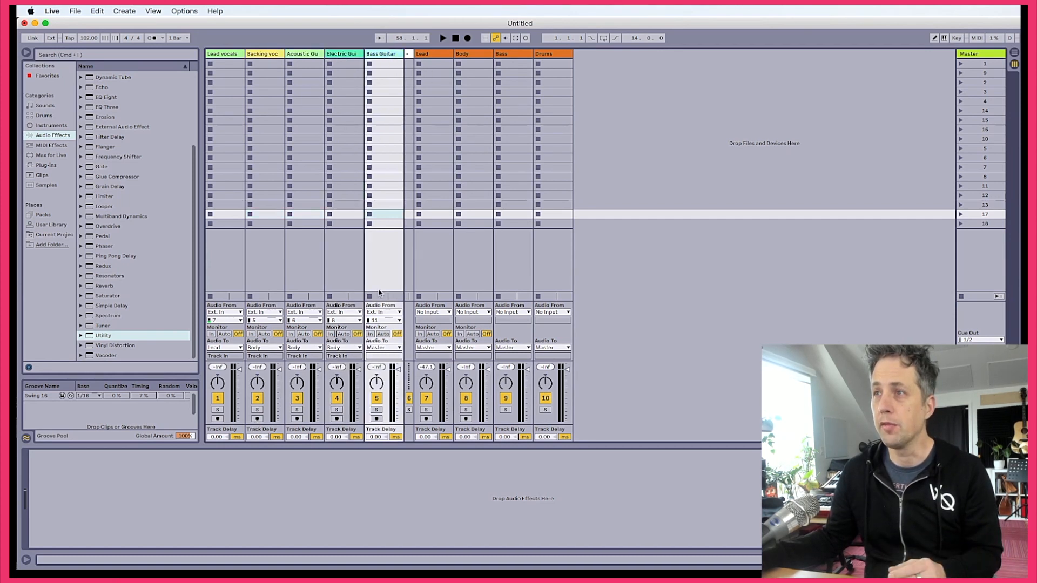
pyautogui.click(389, 349)
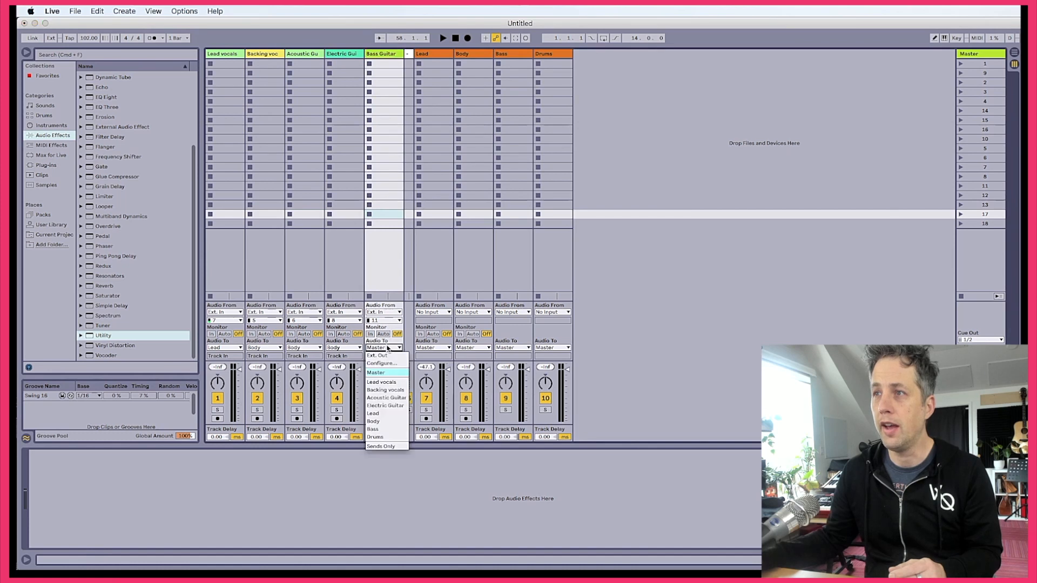
pyautogui.click(379, 430)
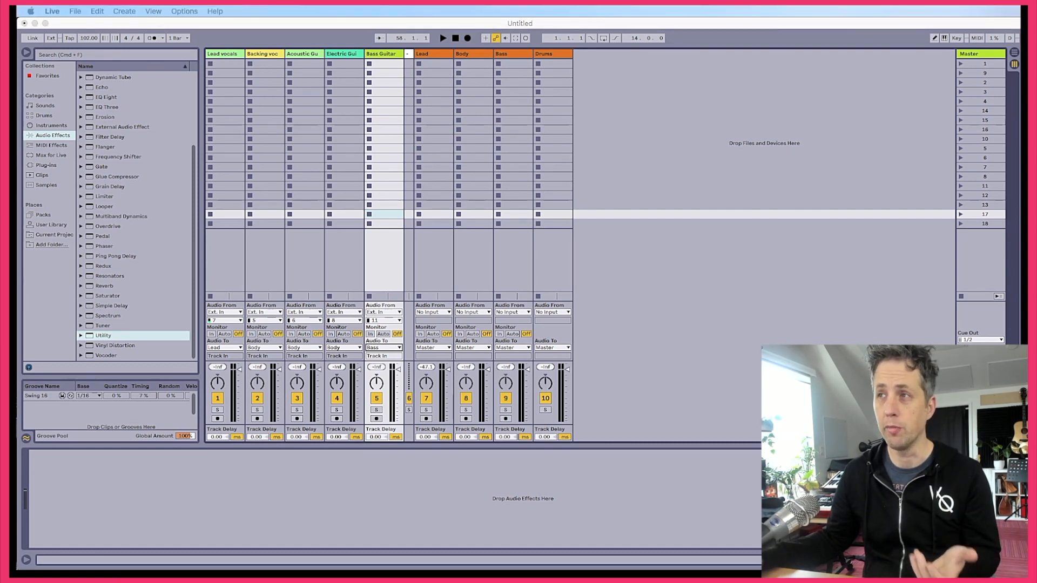
# - Insert four new MIDI tracks and move them together between the Bass Guitar track and the divider track
pyautogui.rightClick(637, 275)
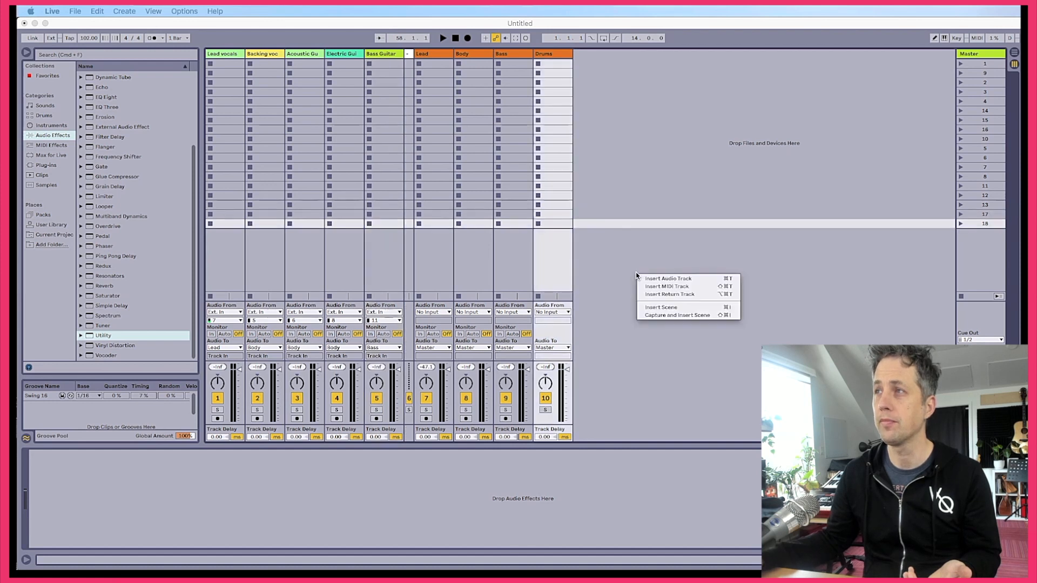
pyautogui.click(670, 287)
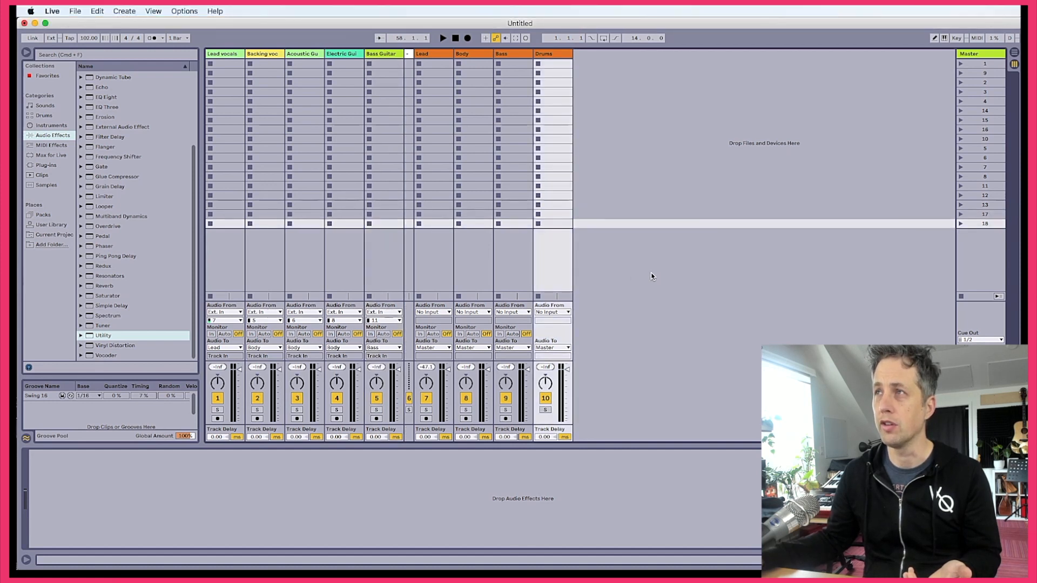
pyautogui.rightClick(626, 251)
pyautogui.click(652, 268)
pyautogui.rightClick(647, 259)
pyautogui.click(657, 273)
pyautogui.rightClick(678, 248)
pyautogui.click(694, 261)
pyautogui.rightClick(726, 258)
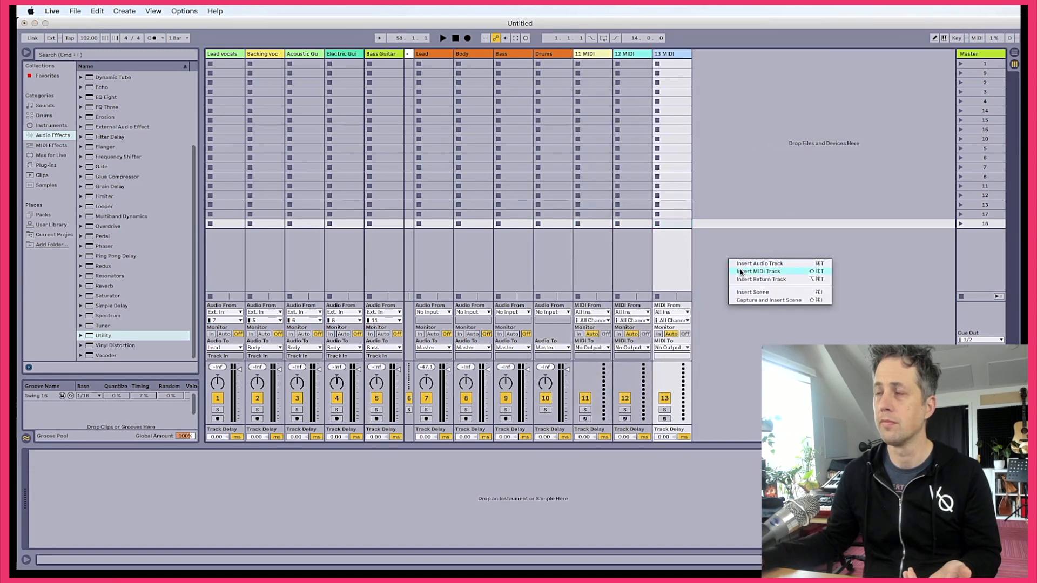
pyautogui.click(741, 272)
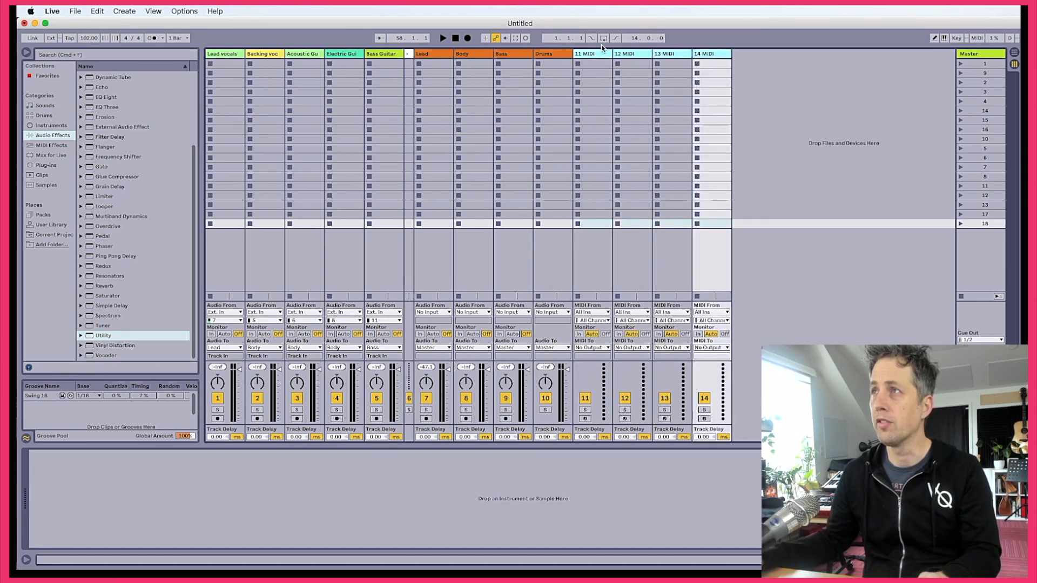
pyautogui.click(588, 57)
pyautogui.moveTo(406, 64); pyautogui.dragTo(405, 57)
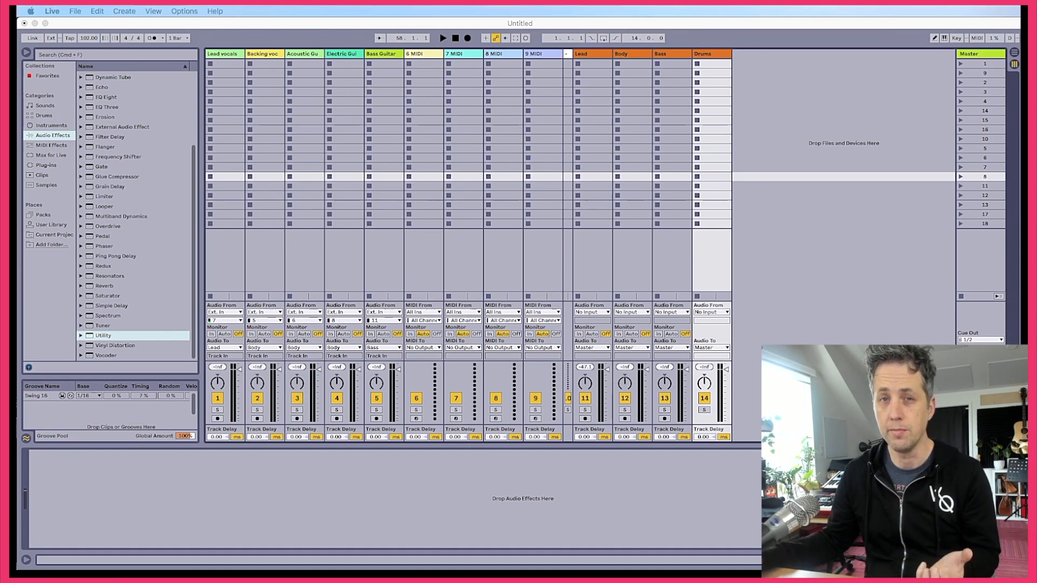
# - Rename the first three MIDI tracks "Pad", "Synth Bass" and "Keys"
pyautogui.rightClick(427, 53)
pyautogui.click(448, 98)
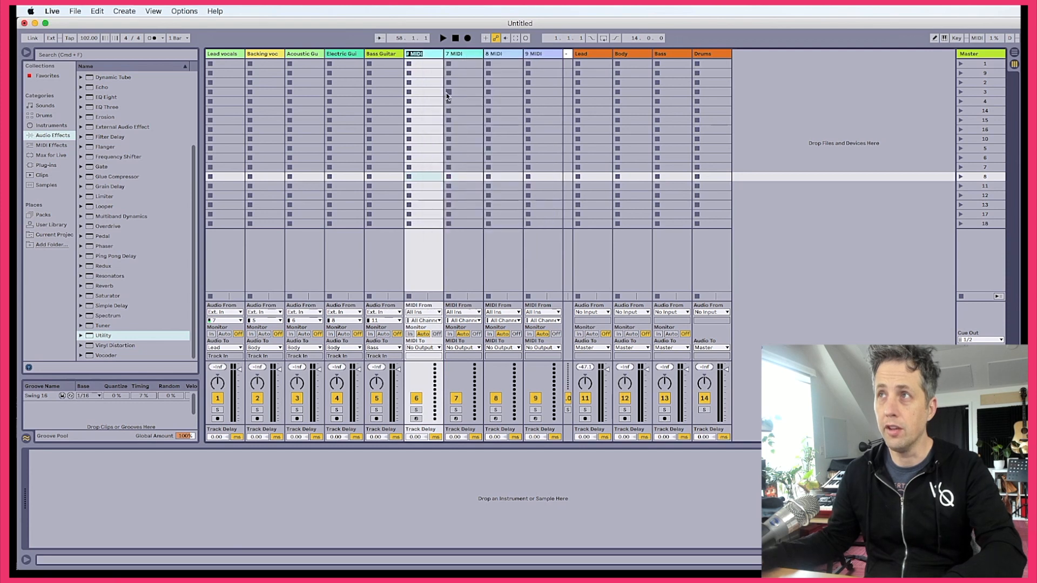
pyautogui.write('Pad')
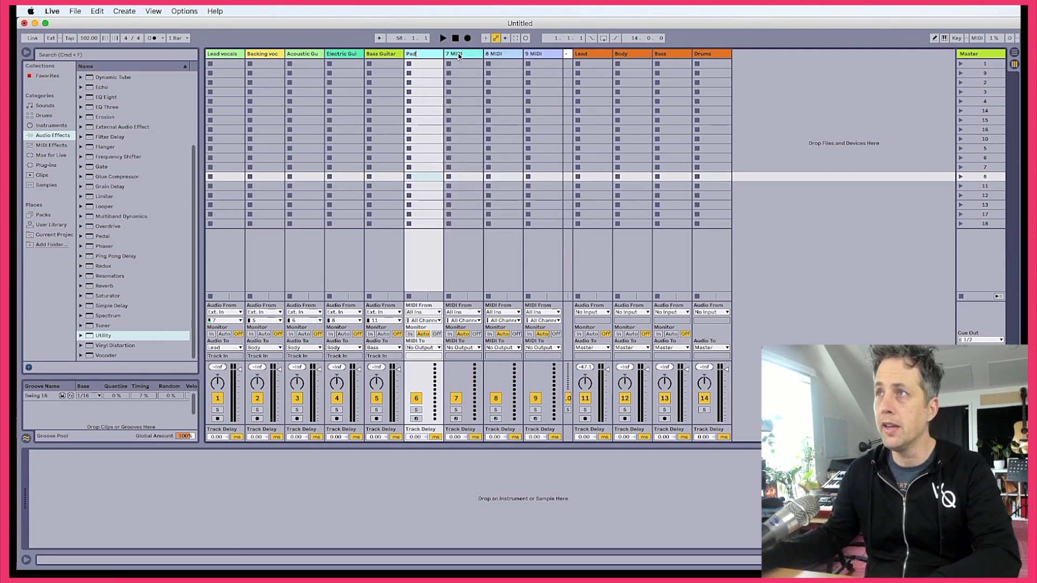
pyautogui.rightClick(458, 54)
pyautogui.click(480, 99)
pyautogui.write('Synth Bass')
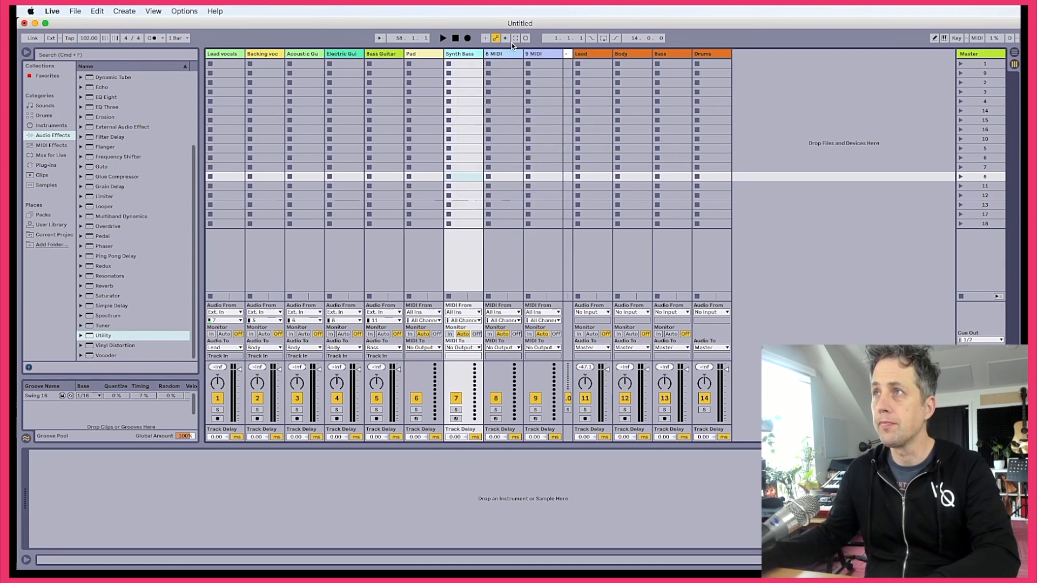
pyautogui.rightClick(498, 53)
pyautogui.click(528, 99)
pyautogui.write('Keys')
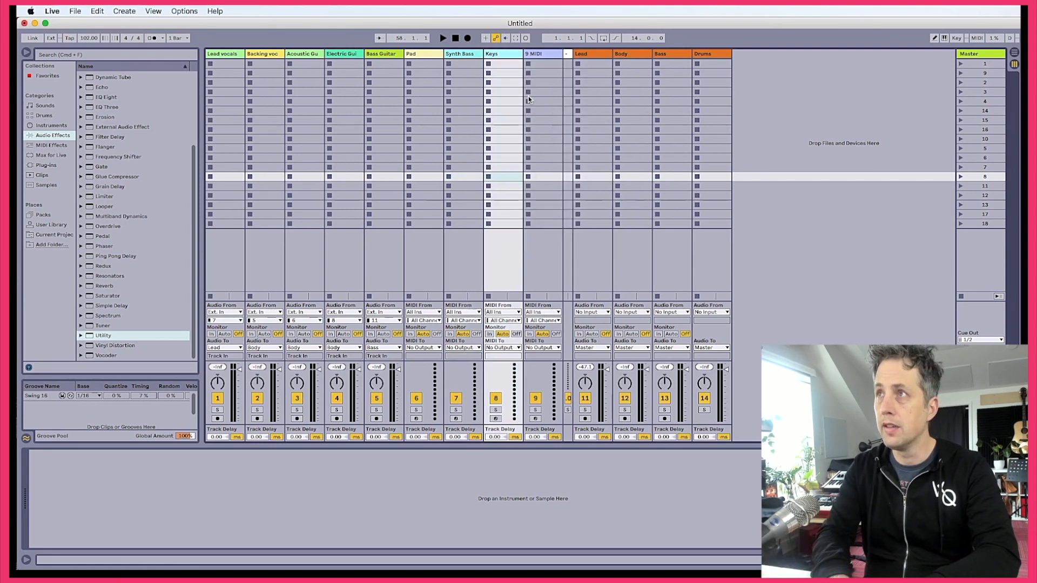
# - Rename the fourth MIDI track "Drums" and duplicate it
pyautogui.click(542, 57)
pyautogui.rightClick(542, 57)
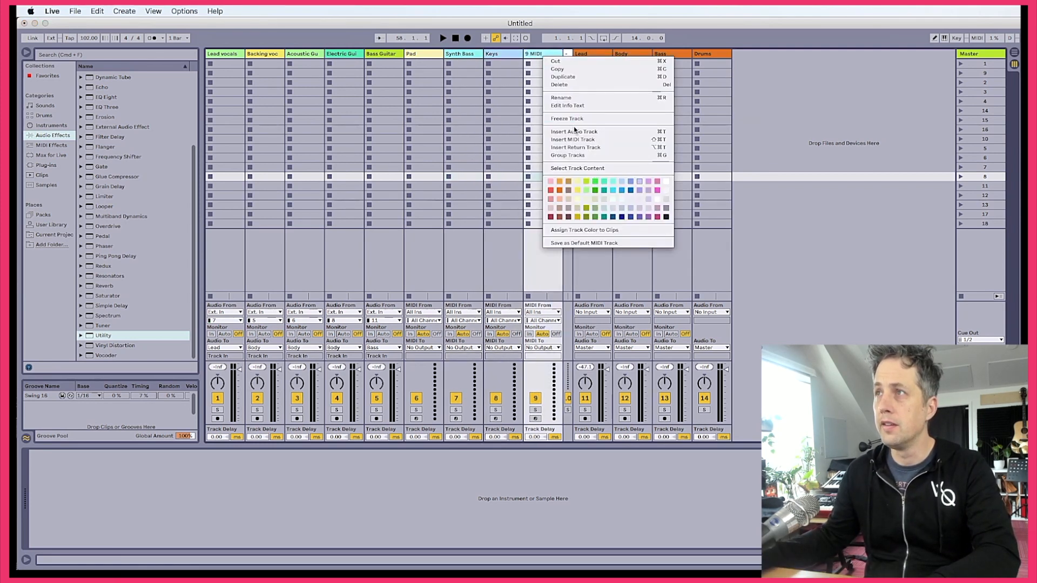
pyautogui.click(570, 99)
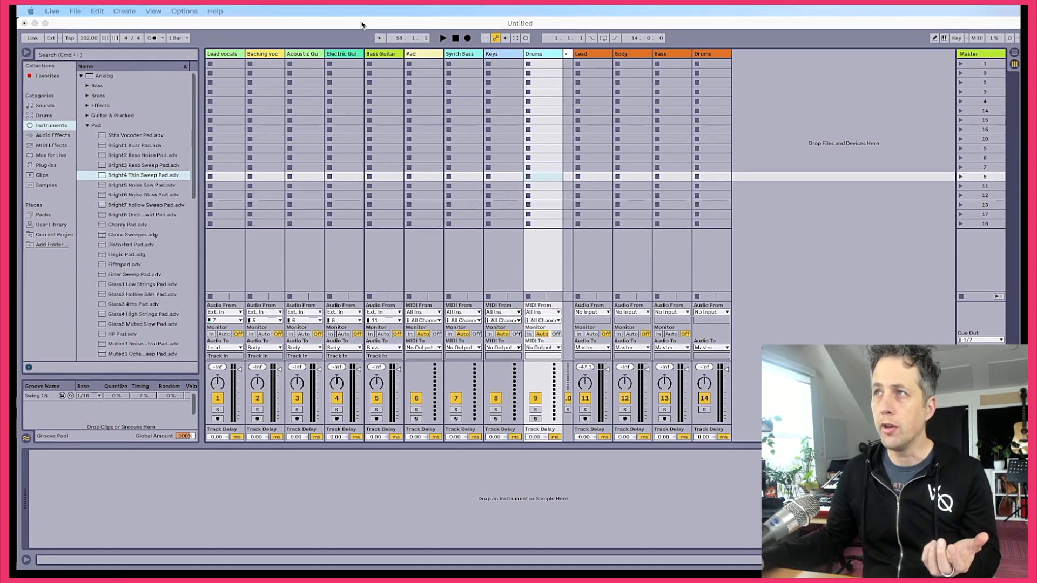
pyautogui.click(545, 56)
pyautogui.press('super+d')
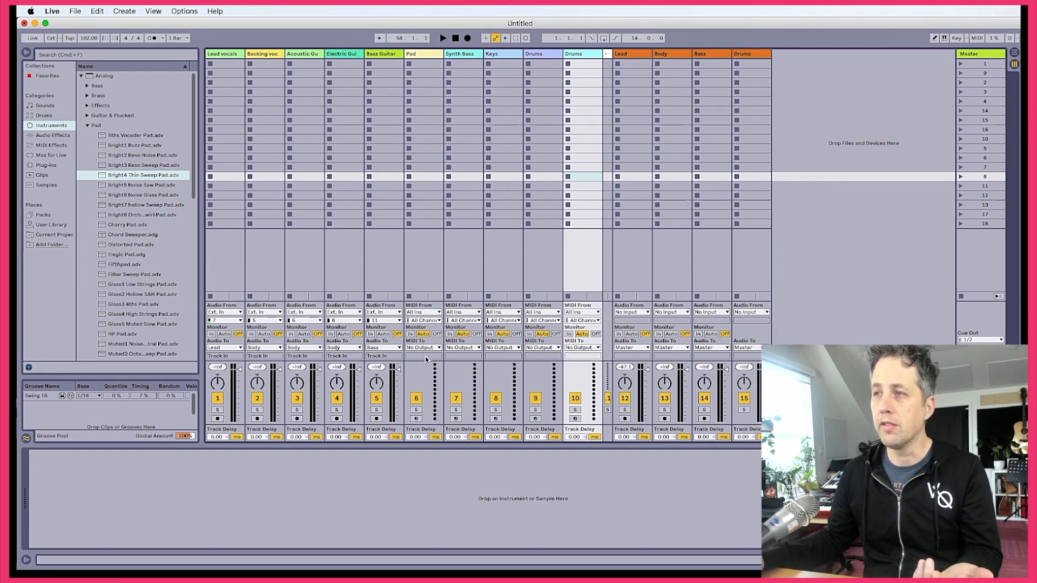
# - Load the Analog preset "Bright4 Thin Sweep Pad" onto the Pad track
pyautogui.click(423, 56)
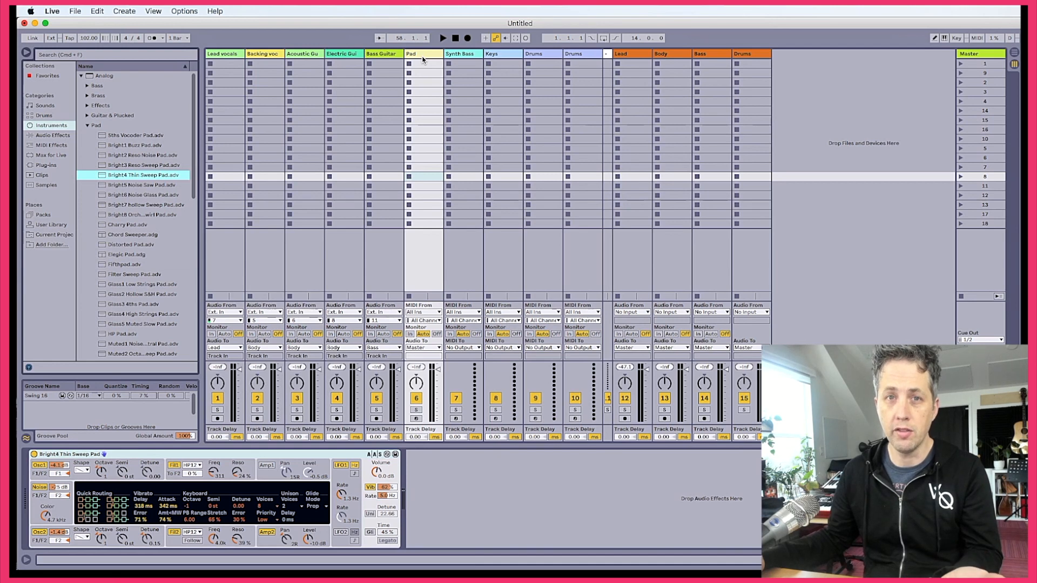
# - Load the Analog bass preset "June Oh Bass" onto the Synth Bass track
pyautogui.click(461, 53)
pyautogui.scroll(-3, 99, 232)
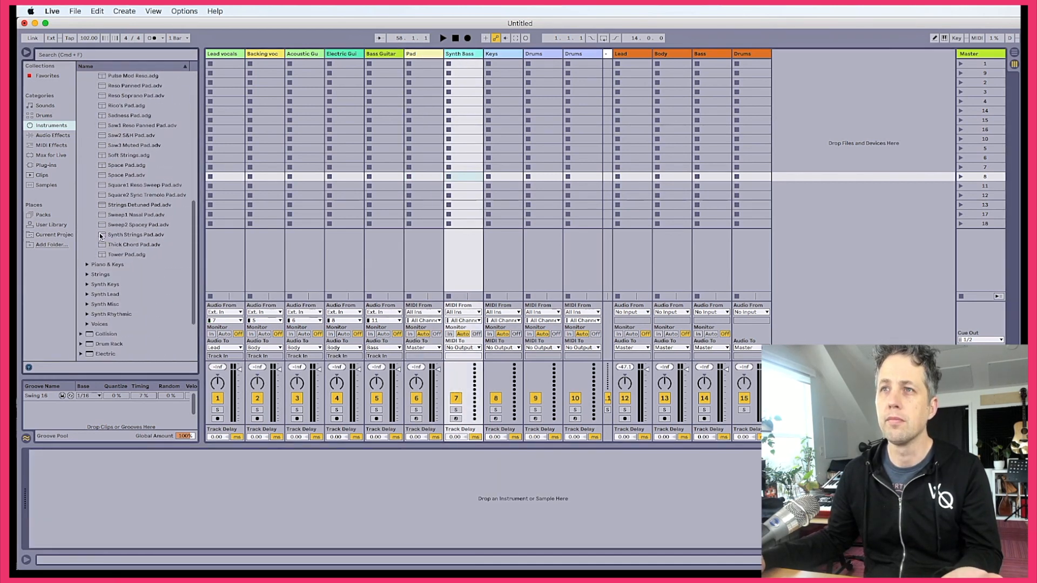
pyautogui.scroll(3, 99, 232)
pyautogui.click(87, 86)
pyautogui.doubleClick(136, 237)
# - Load the "Grand Piano Lost Ship" instrument preset onto the Keys track
pyautogui.click(501, 55)
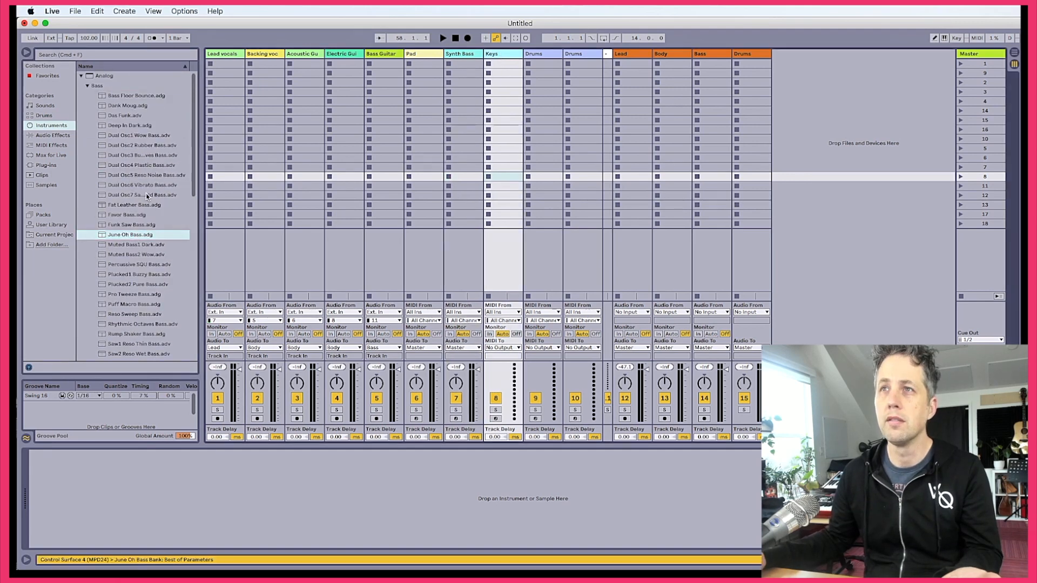
pyautogui.scroll(-15, 137, 218)
pyautogui.click(87, 187)
pyautogui.moveTo(125, 185); pyautogui.dragTo(505, 54)
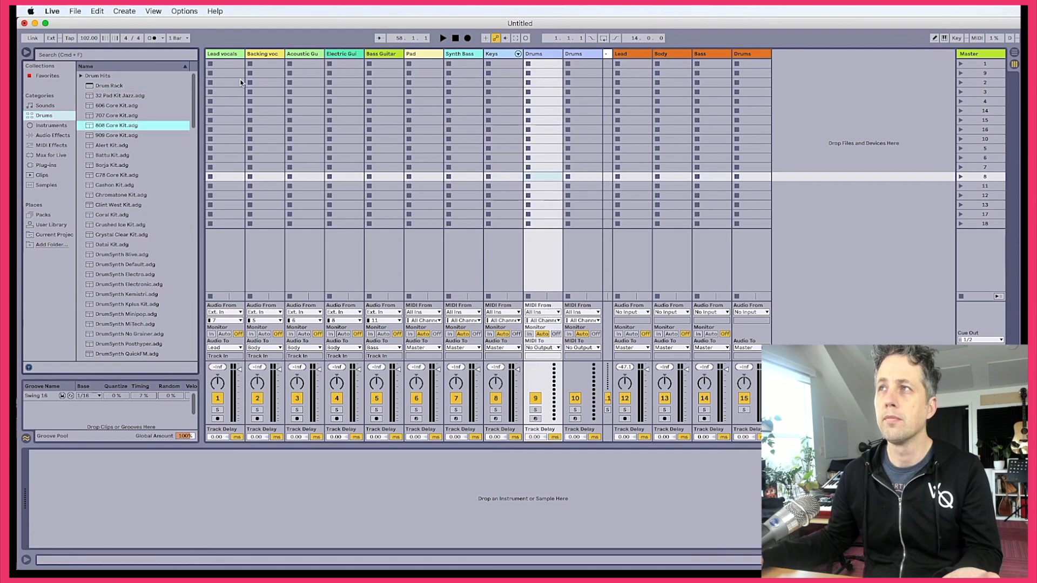
# - Load the 808 Core Kit onto the first MIDI Drums track and the 909 Core Kit onto the second
pyautogui.doubleClick(116, 135)
pyautogui.click(585, 56)
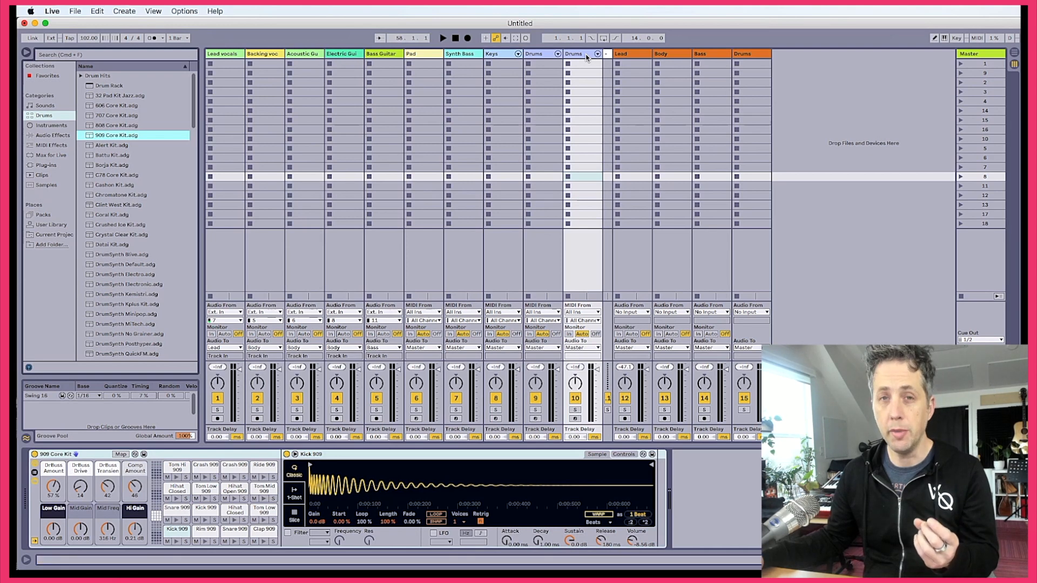
# - Route the Pad track's audio output to Body and the Synth Bass track's output to Bass
pyautogui.click(418, 56)
pyautogui.click(427, 348)
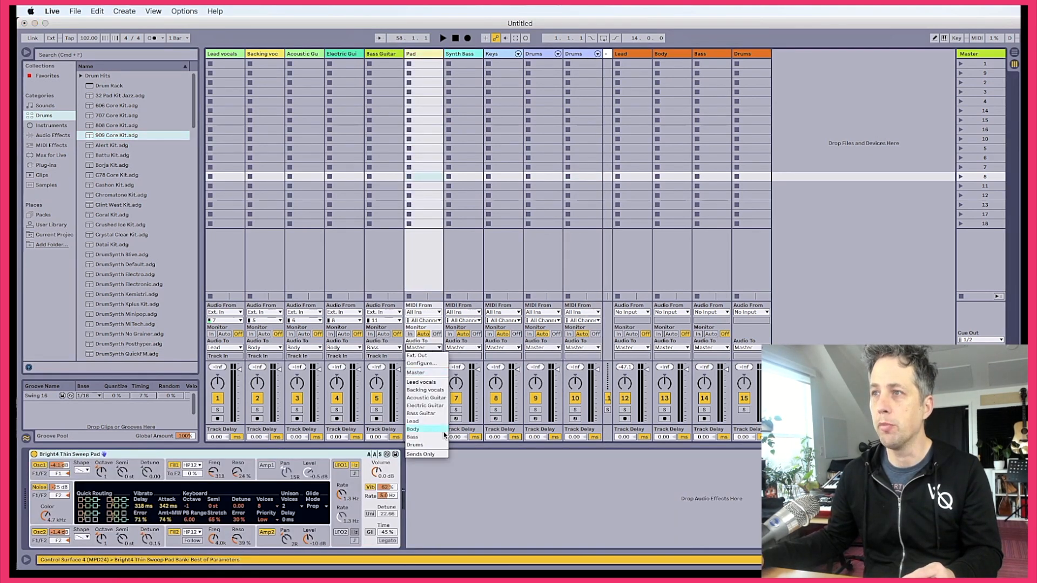
pyautogui.click(429, 430)
pyautogui.click(458, 54)
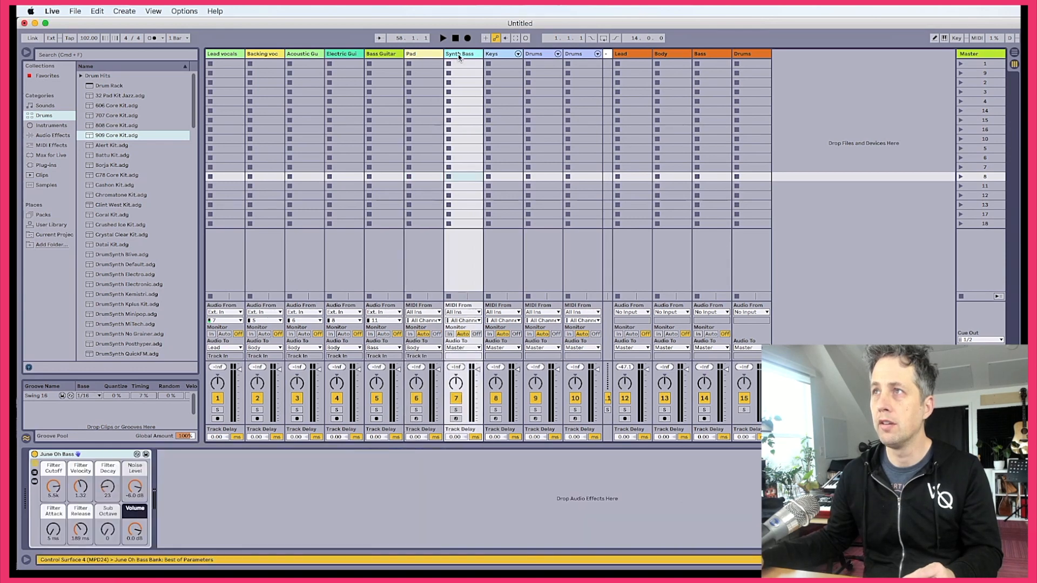
pyautogui.click(465, 348)
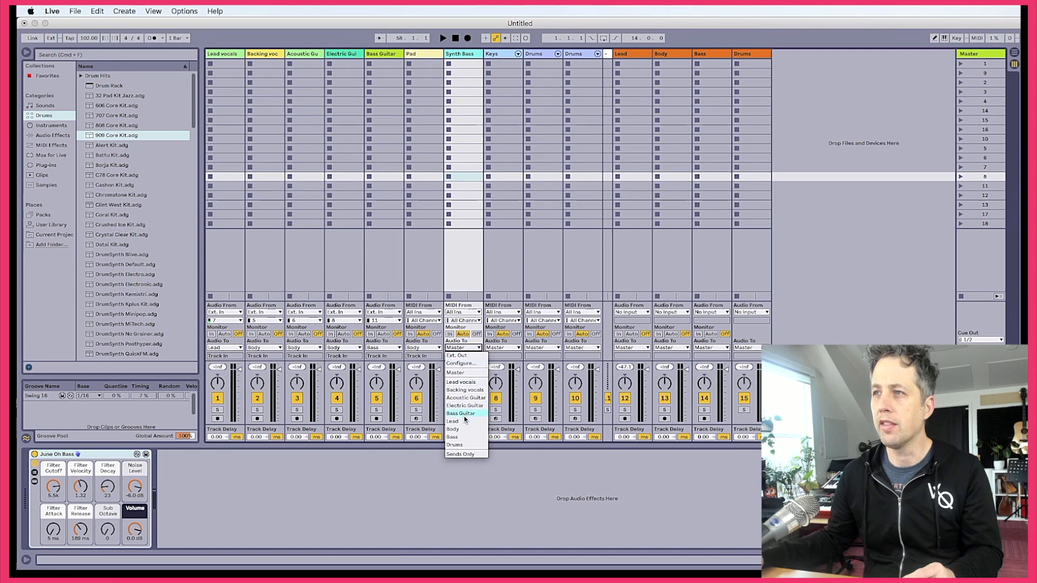
pyautogui.click(461, 437)
# - Route the Keys track's audio output to Body and both MIDI Drums tracks together to the Drums track
pyautogui.click(500, 56)
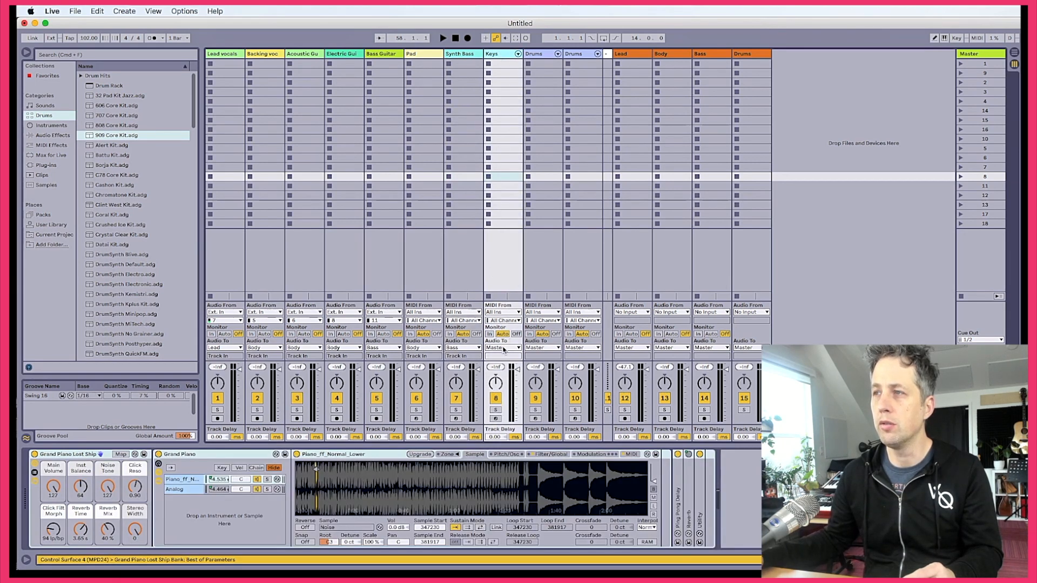
pyautogui.click(504, 349)
pyautogui.click(500, 430)
pyautogui.click(571, 54)
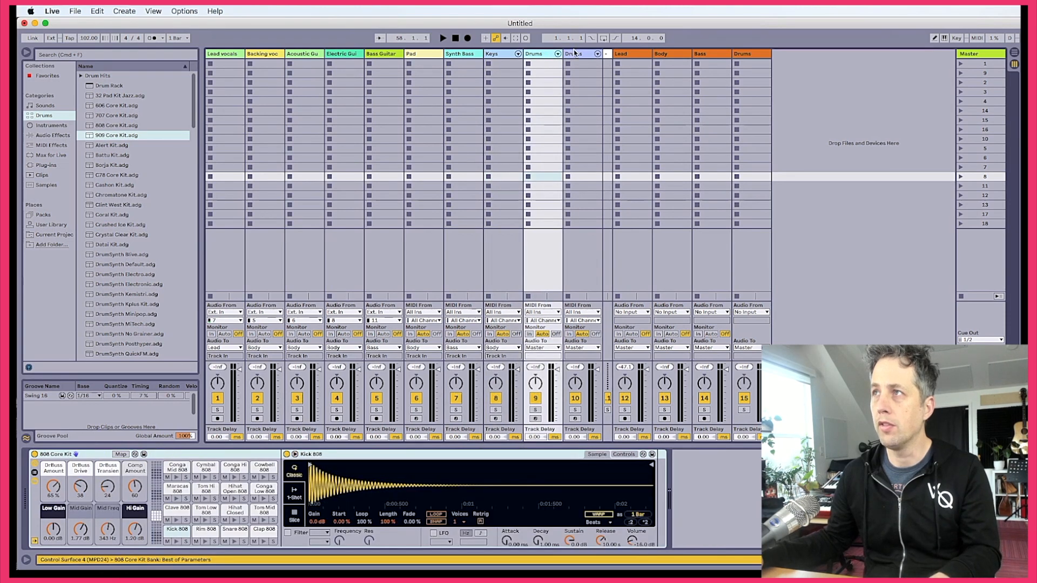
pyautogui.click(588, 241)
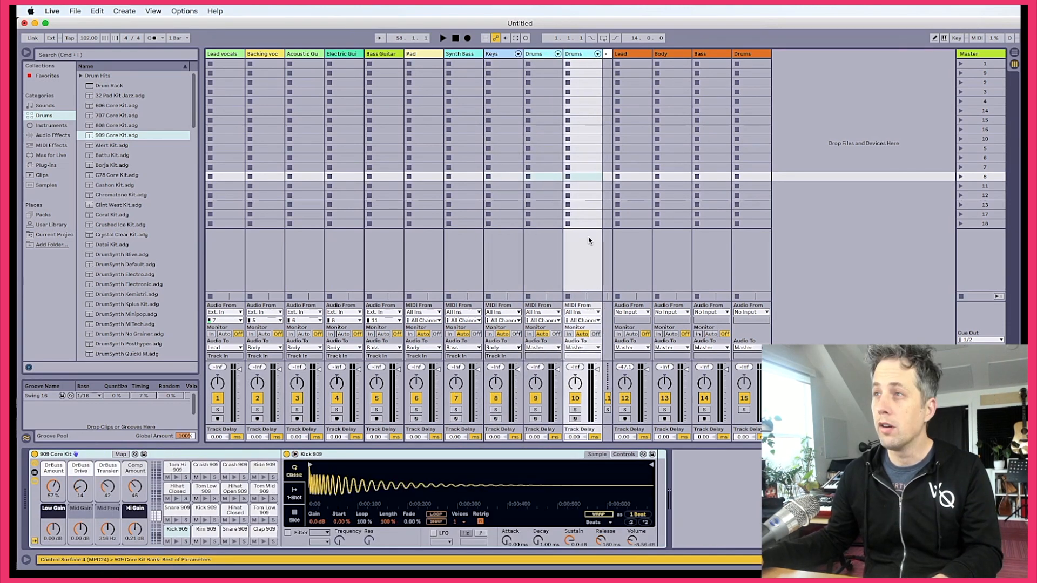
pyautogui.click(547, 348)
pyautogui.click(535, 445)
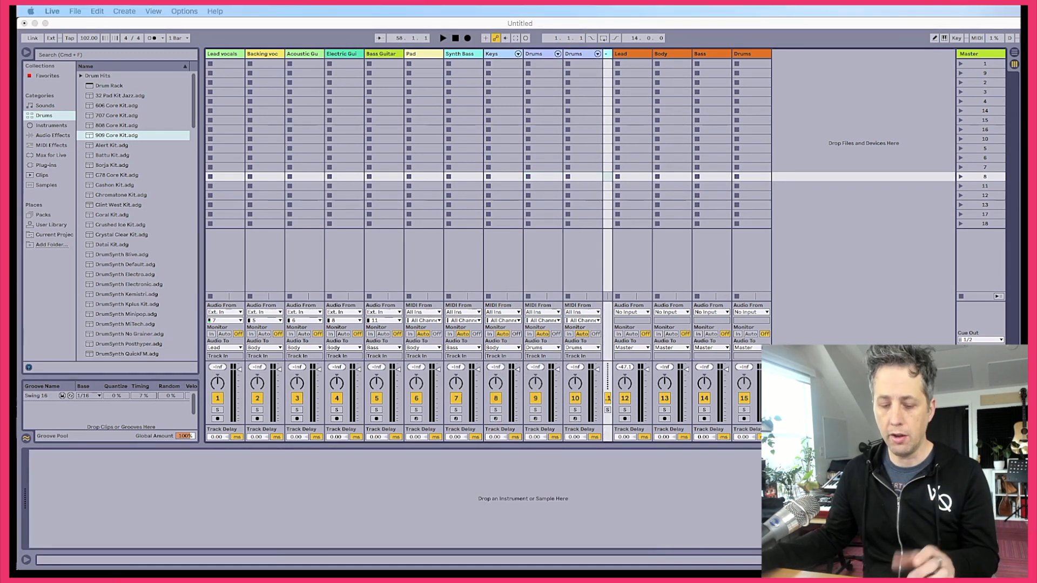
# - Duplicate the narrow divider track, placing copies between Keys and the first Drums track and between Backing vocals and Acoustic Guitar
pyautogui.click(682, 36)
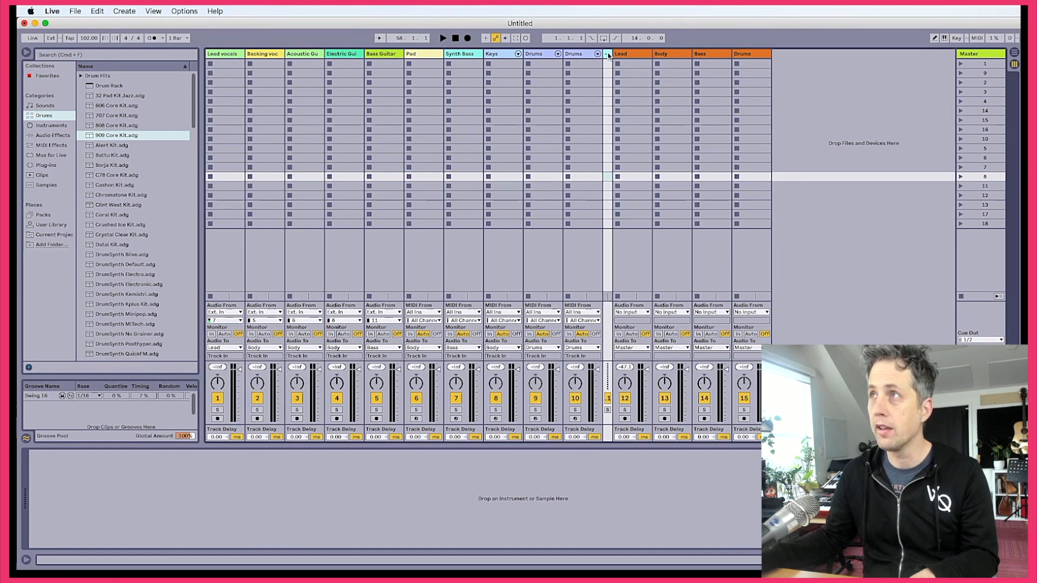
pyautogui.press('super+g')
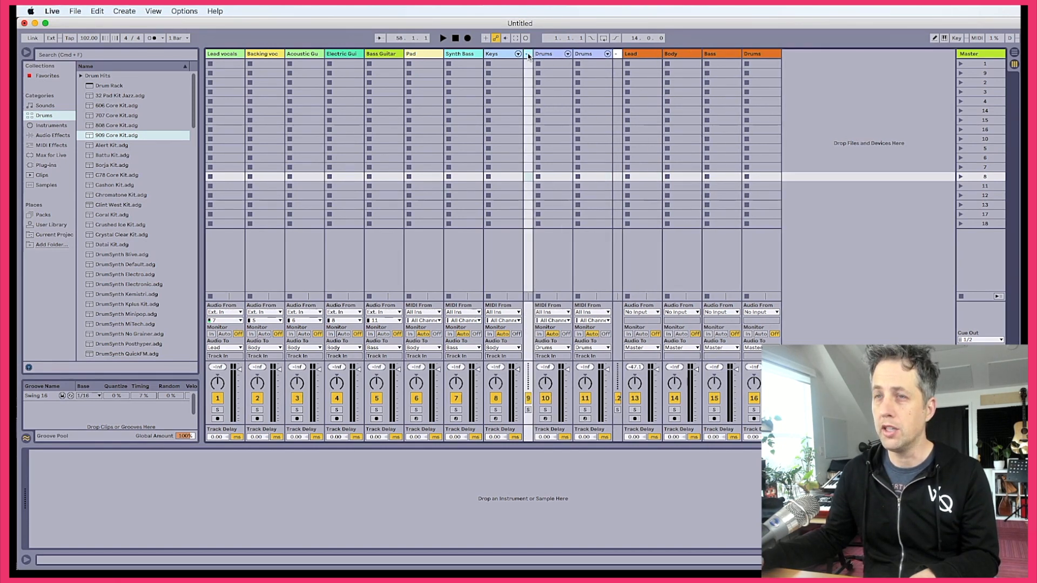
pyautogui.moveTo(529, 56); pyautogui.dragTo(286, 59)
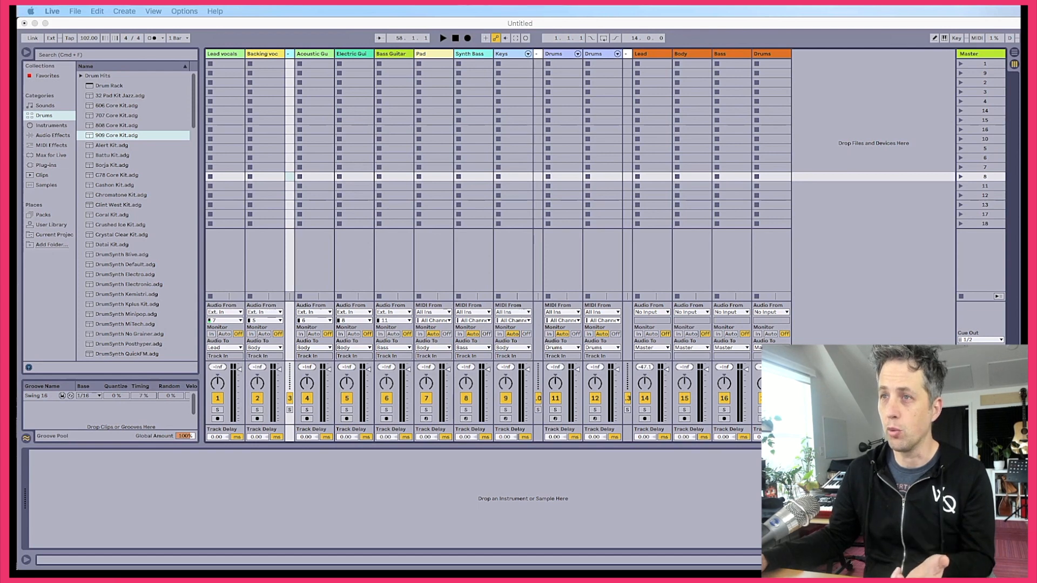
# - Color the Lead vocals track magenta and the Backing vocals track light purple
pyautogui.click(215, 56)
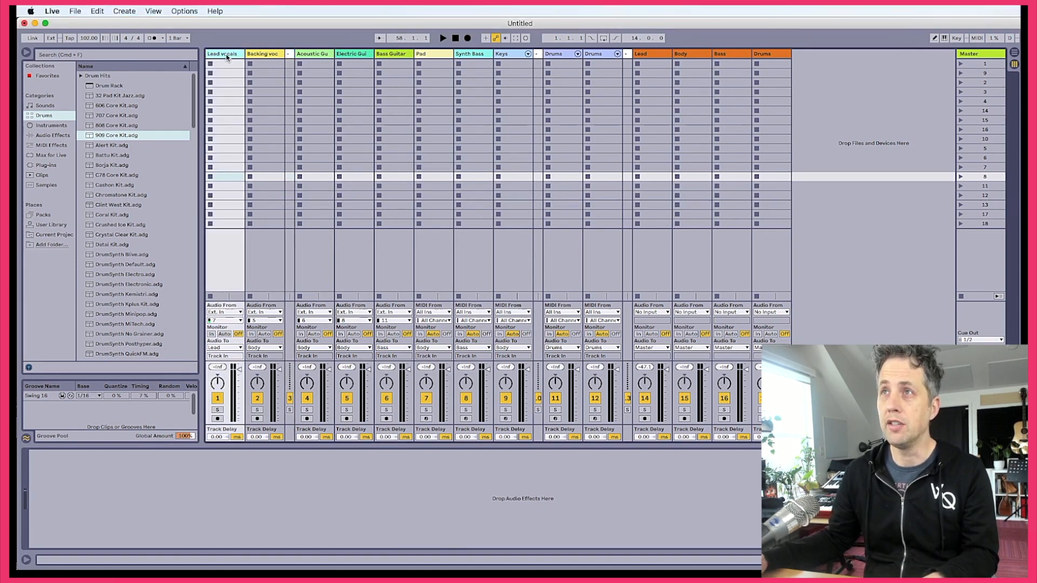
pyautogui.rightClick(227, 56)
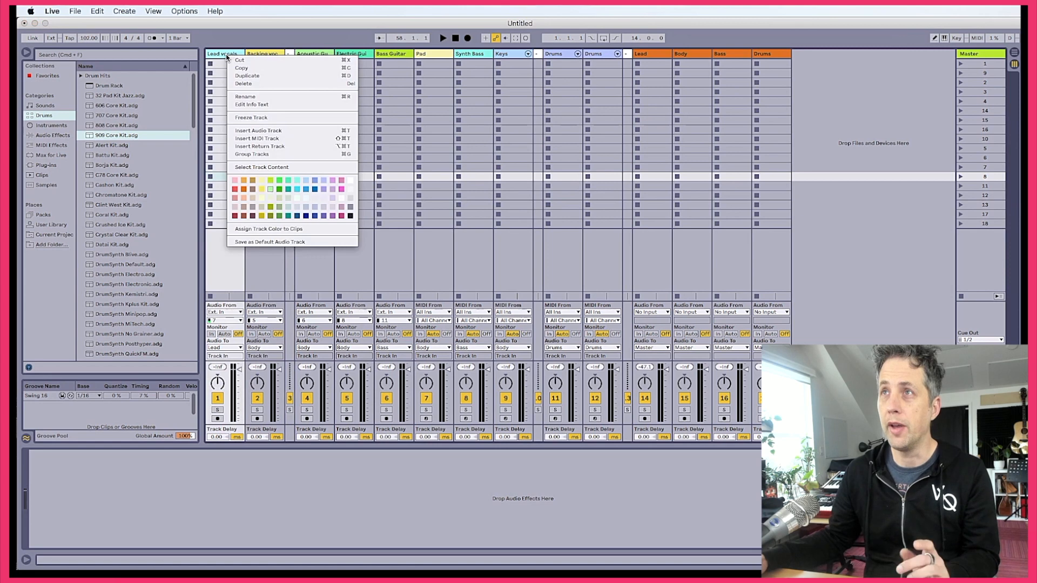
pyautogui.click(342, 189)
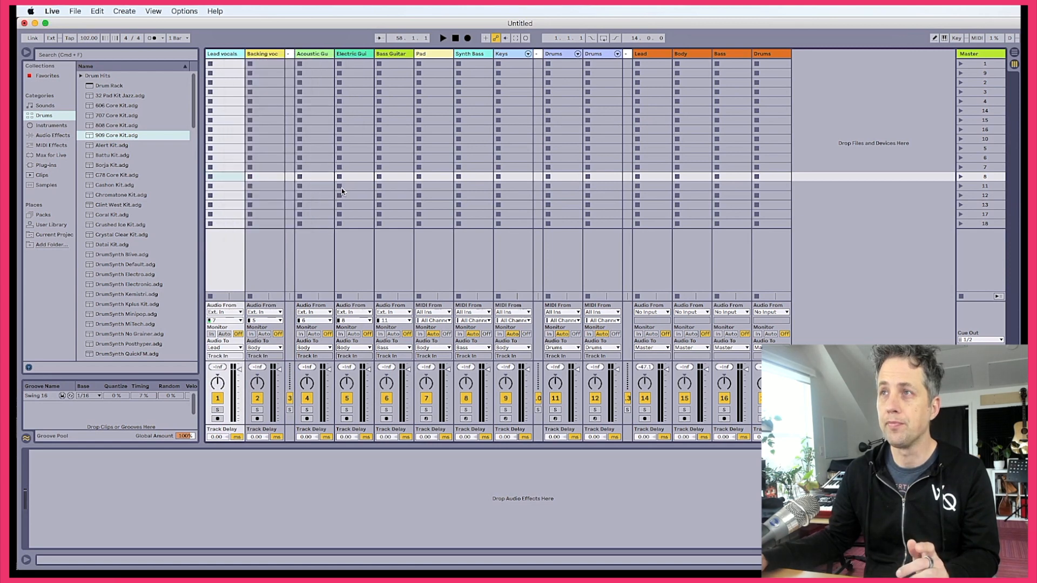
pyautogui.rightClick(263, 56)
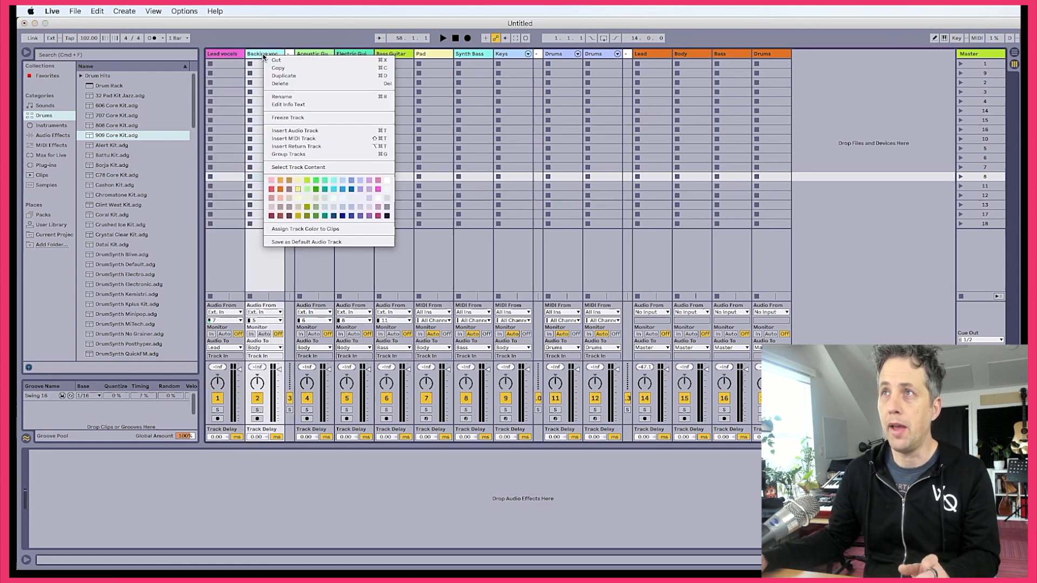
pyautogui.click(377, 179)
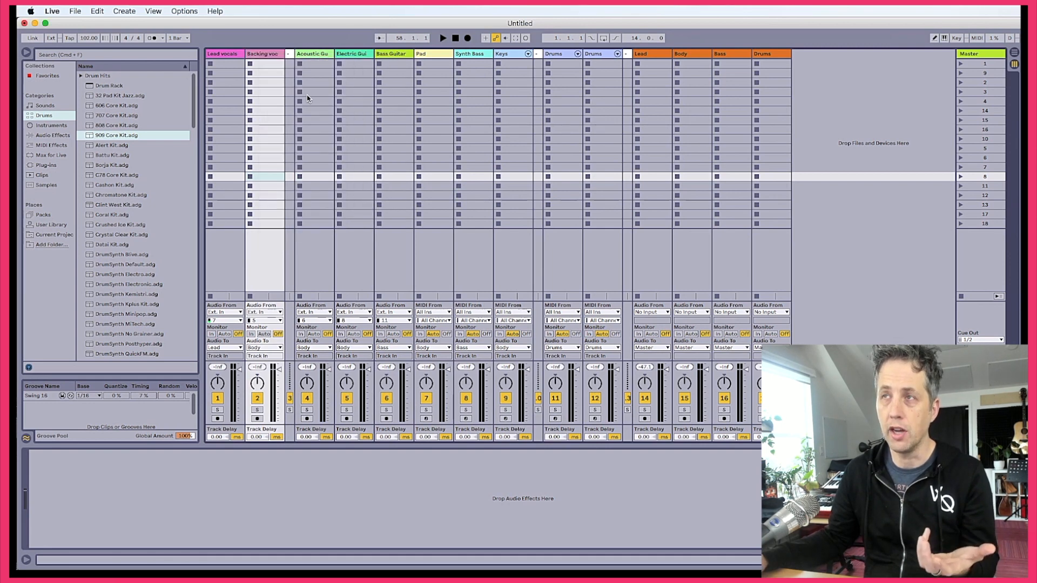
pyautogui.rightClick(272, 56)
pyautogui.click(378, 182)
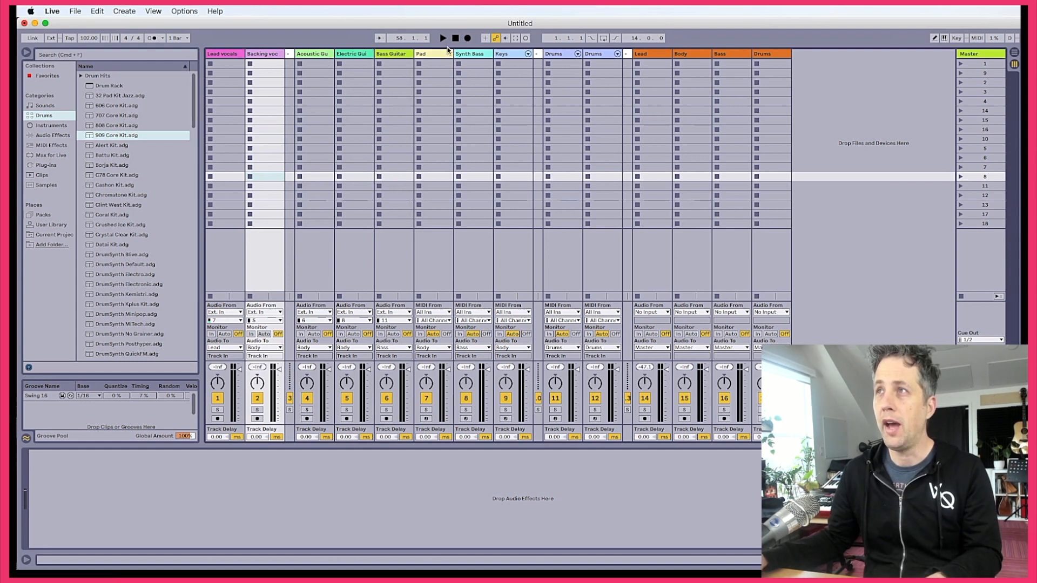
# - Move the Bass Guitar track beside Synth Bass, and move Keys between Electric Guitar and Pad
pyautogui.moveTo(382, 57); pyautogui.dragTo(482, 60)
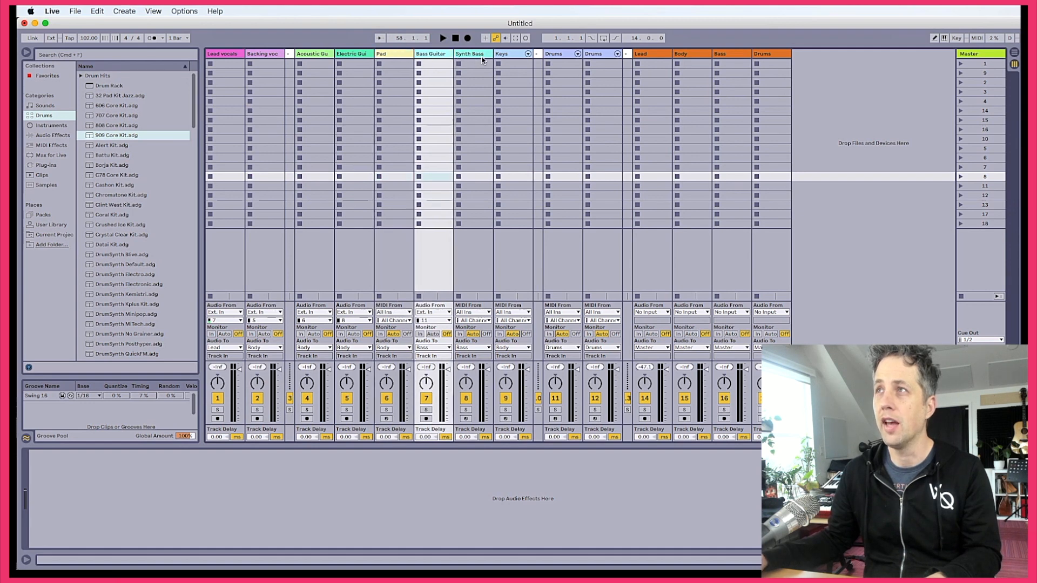
pyautogui.click(507, 55)
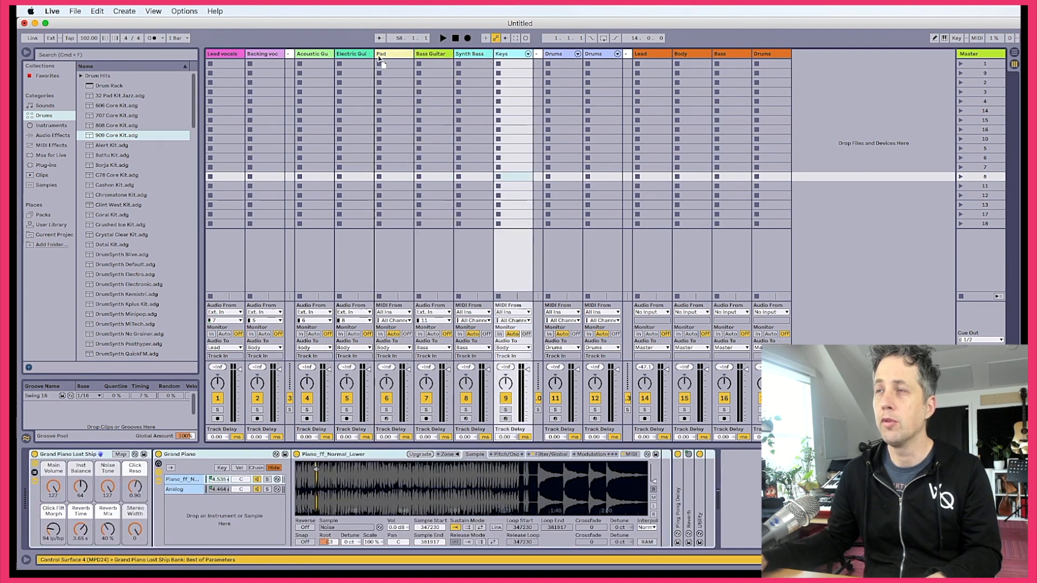
pyautogui.moveTo(342, 56); pyautogui.dragTo(394, 58)
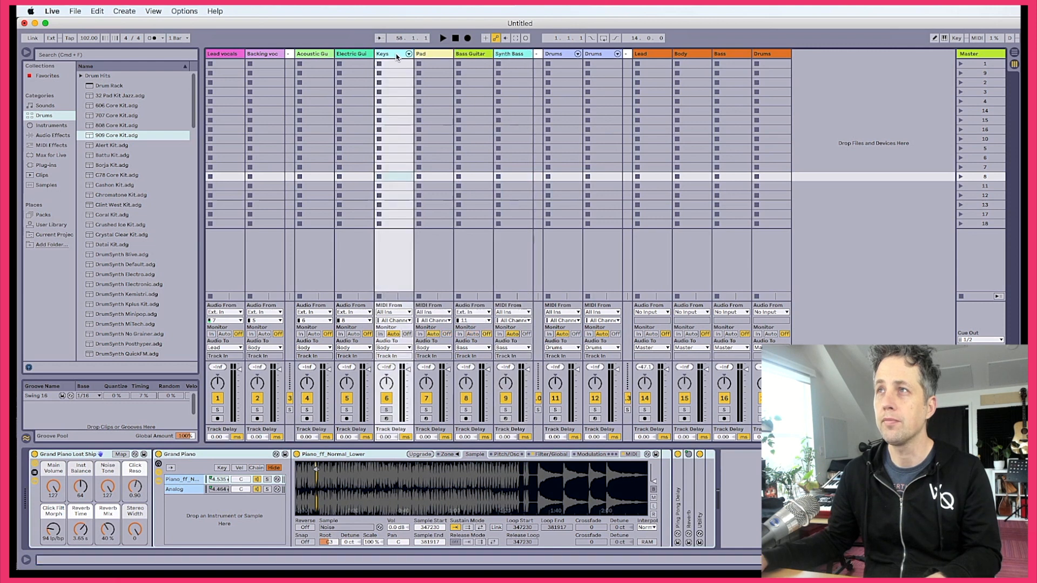
# - Color the Pad track lime green and the Keys track olive green
pyautogui.rightClick(430, 58)
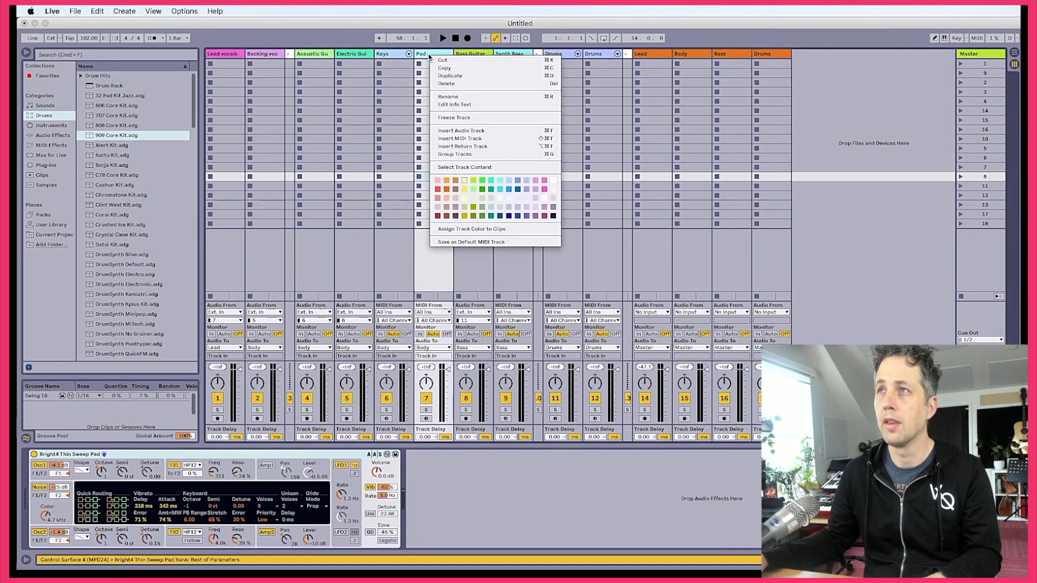
pyautogui.click(487, 184)
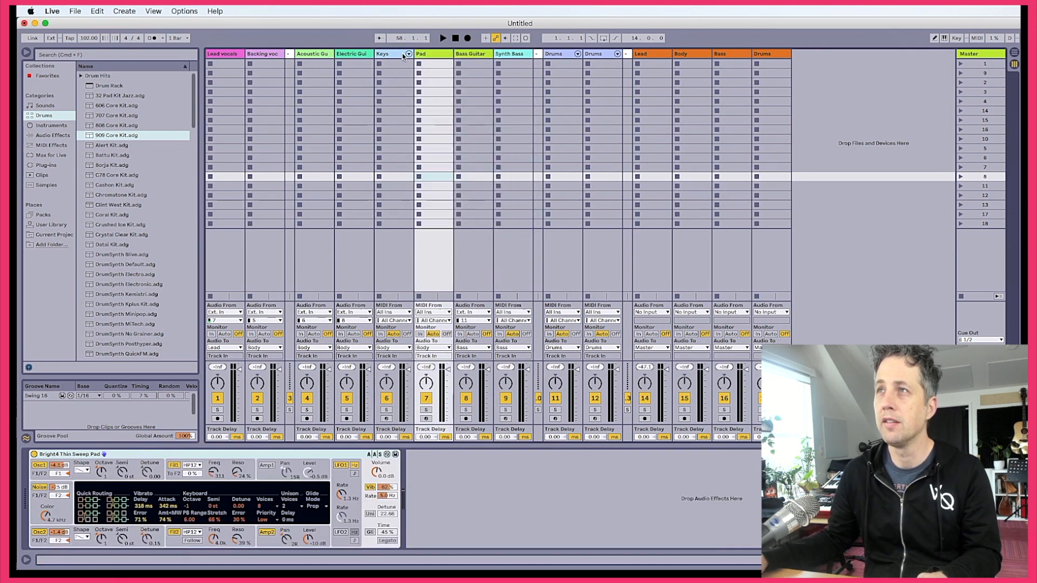
pyautogui.rightClick(392, 58)
pyautogui.click(440, 215)
# - Color the Bass Guitar track dark violet and the Synth Bass track purple
pyautogui.rightClick(477, 58)
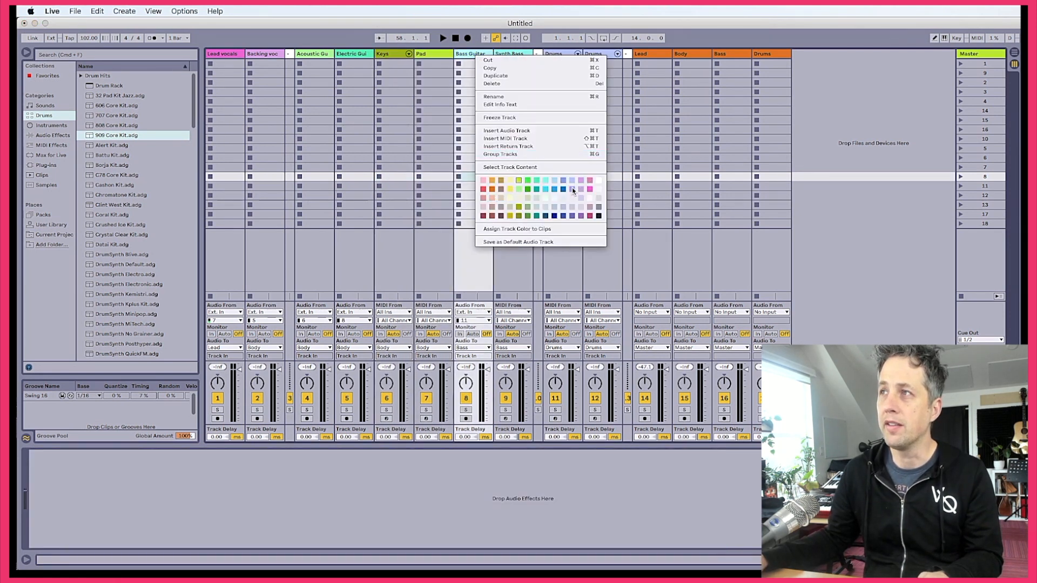
pyautogui.click(573, 216)
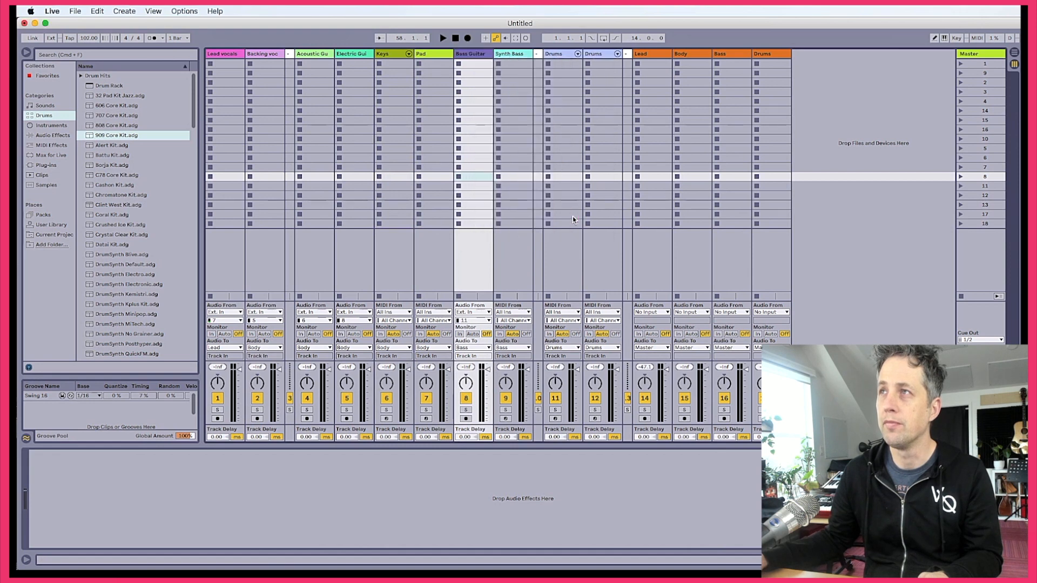
pyautogui.rightClick(507, 55)
pyautogui.click(609, 215)
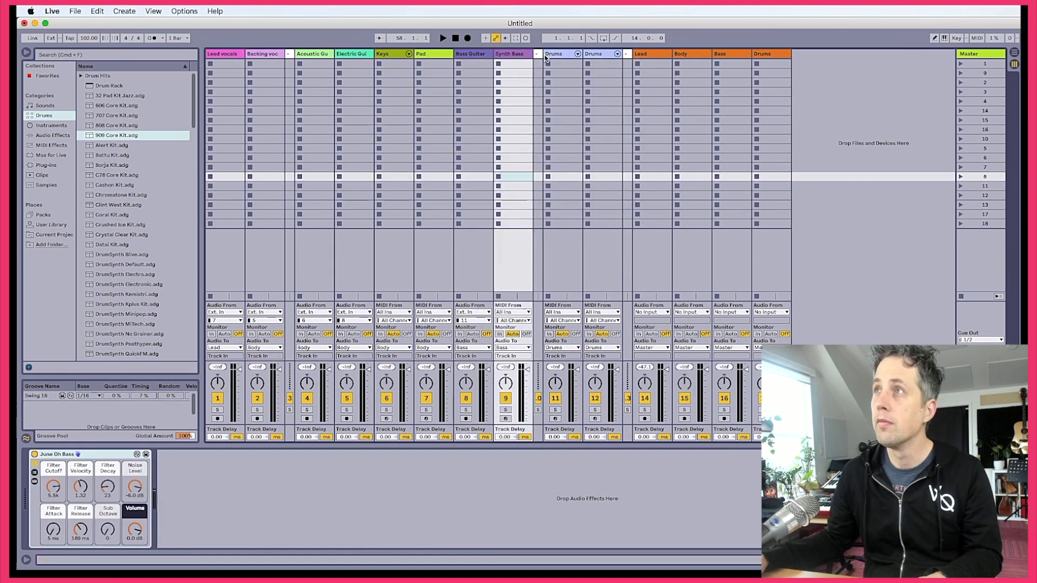
# - Duplicate the divider track before the MIDI Drums tracks and place the copy between Pad and Bass Guitar
pyautogui.click(539, 55)
pyautogui.moveTo(539, 55); pyautogui.dragTo(457, 58)
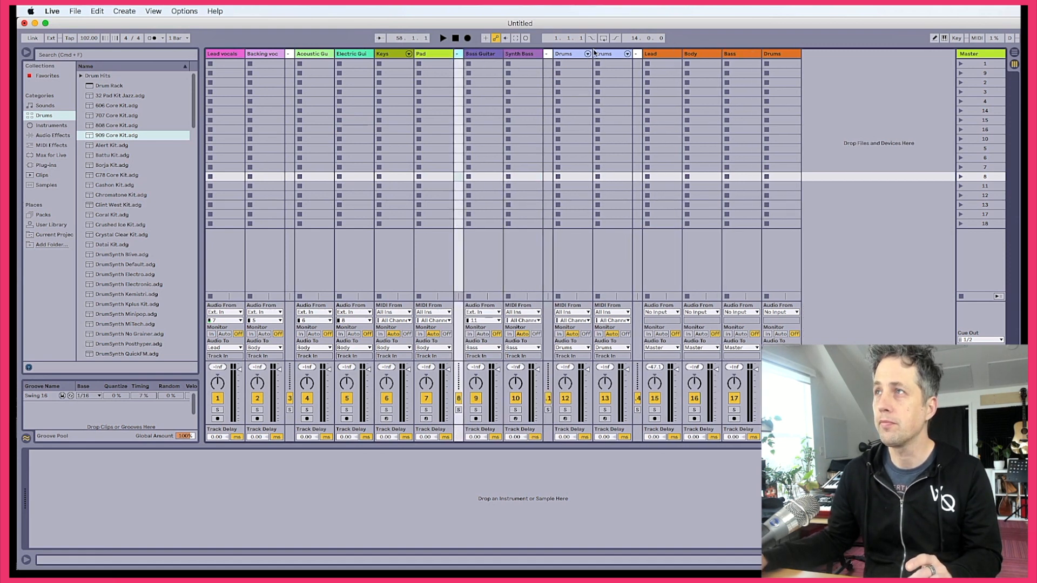
# - Select both MIDI Drums tracks and color them dark blue
pyautogui.click(571, 56)
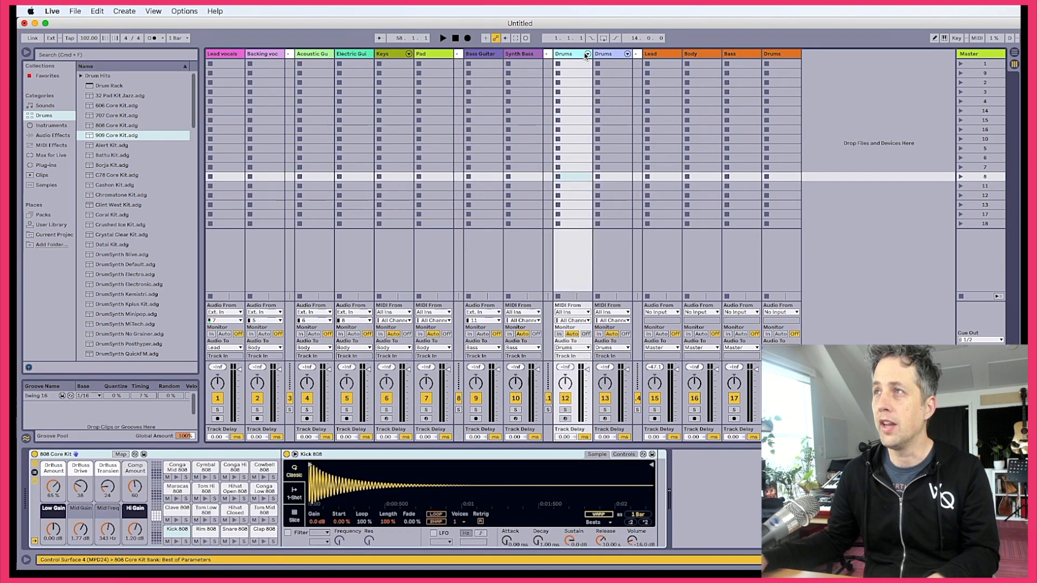
pyautogui.click(613, 54)
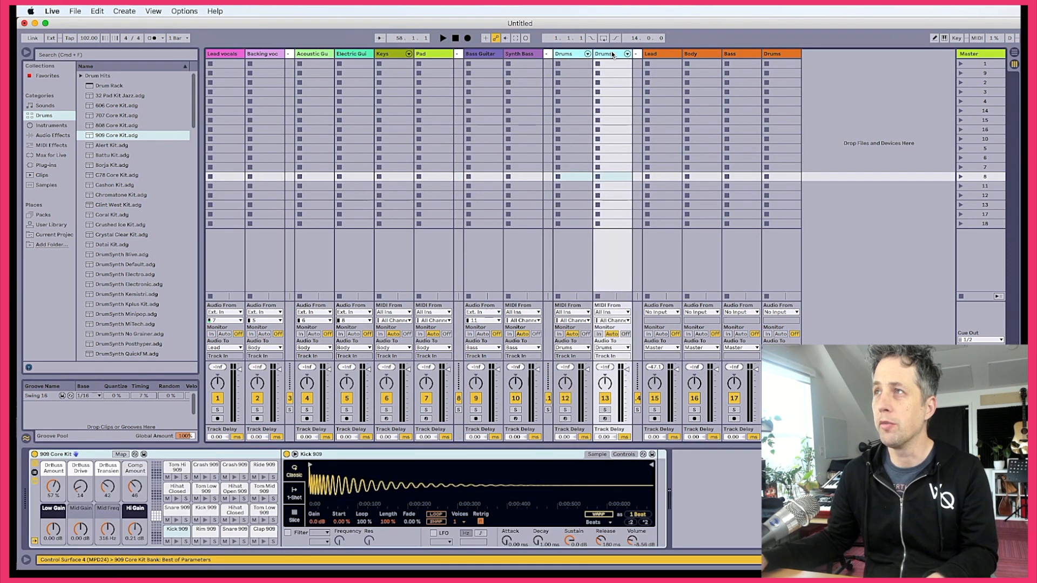
pyautogui.rightClick(570, 56)
pyautogui.click(660, 198)
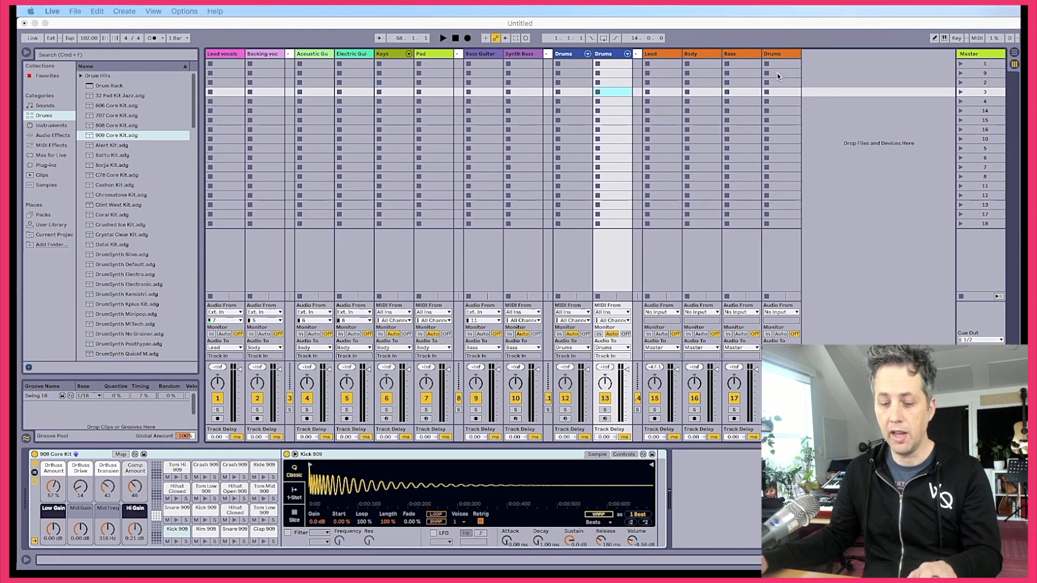
# - Remove the clip stop buttons from all clip slots of the orange Lead, Body, Bass and Drums tracks
pyautogui.click(664, 56)
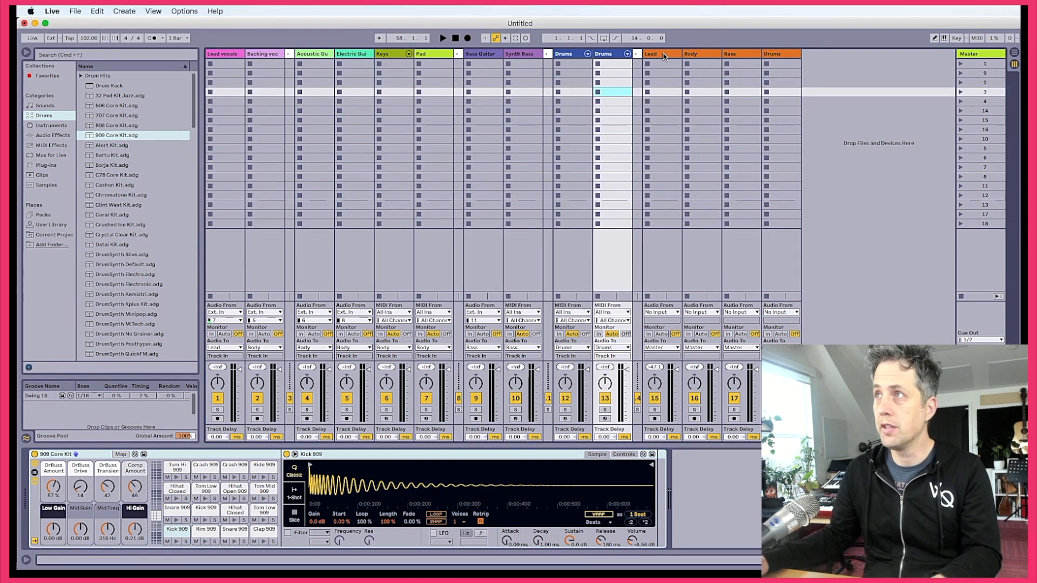
pyautogui.click(667, 55)
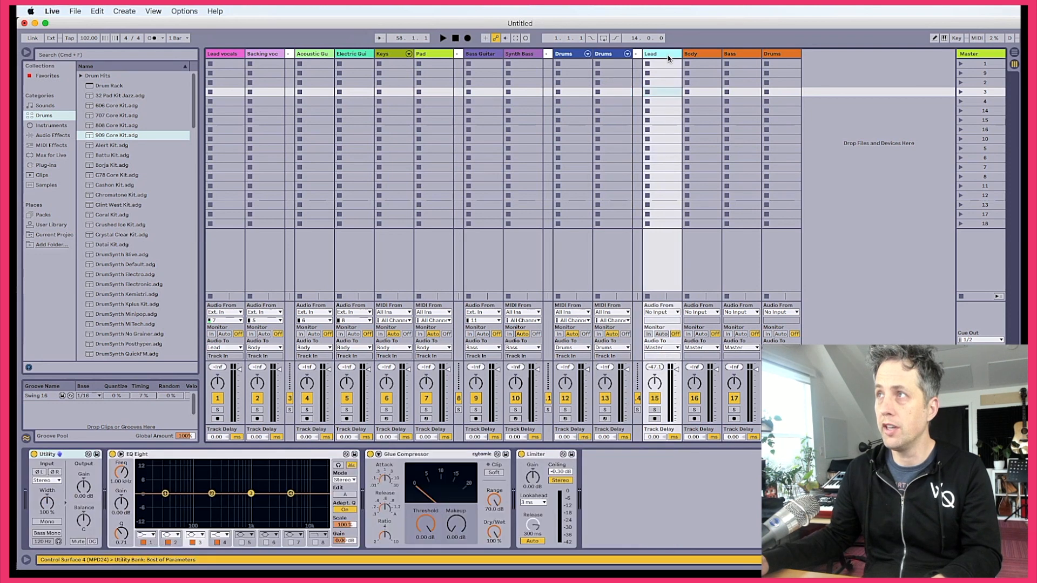
pyautogui.click(781, 55)
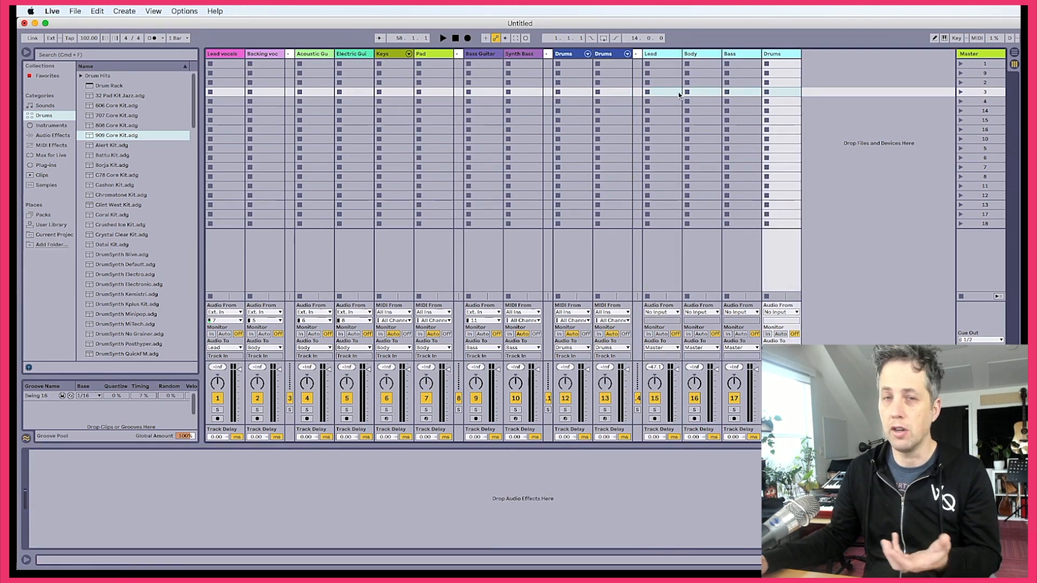
pyautogui.click(669, 64)
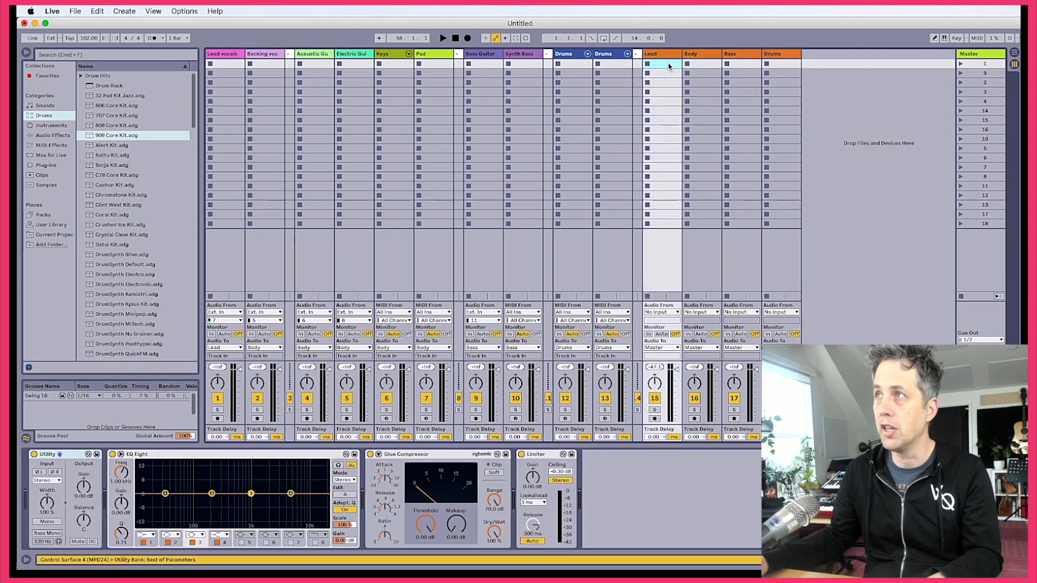
pyautogui.keyDown('shift'); pyautogui.click(782, 227); pyautogui.keyUp('shift')
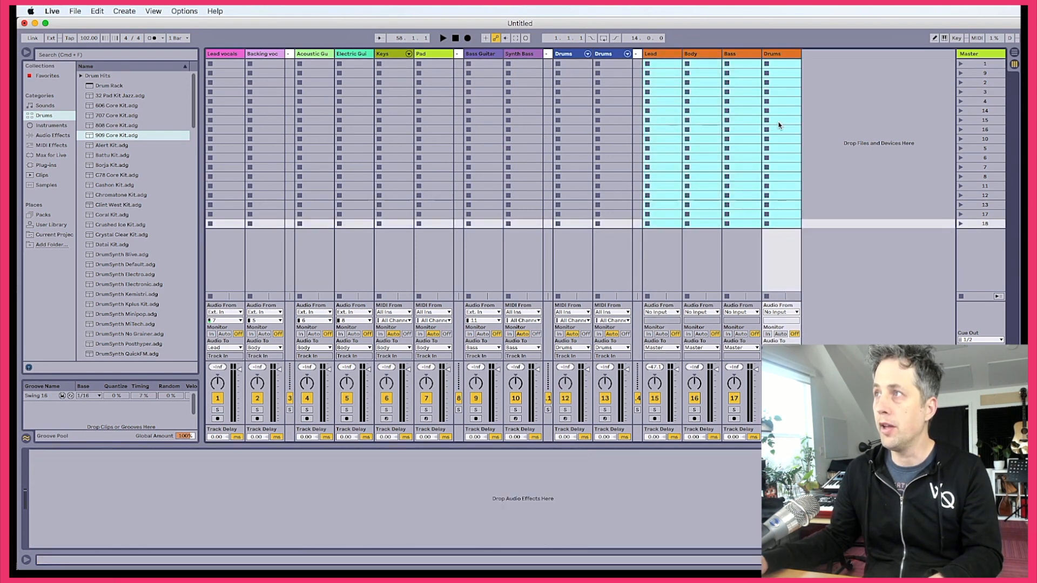
pyautogui.press('super+e')
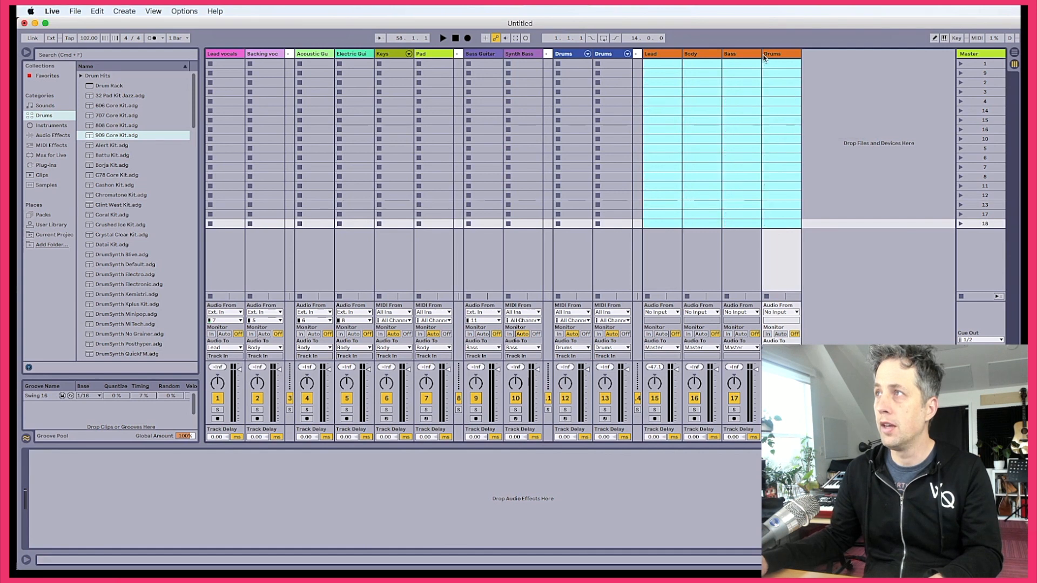
# - Narrow the orange Lead, Body, Bass and Drums tracks together to the minimum column width
pyautogui.click(759, 55)
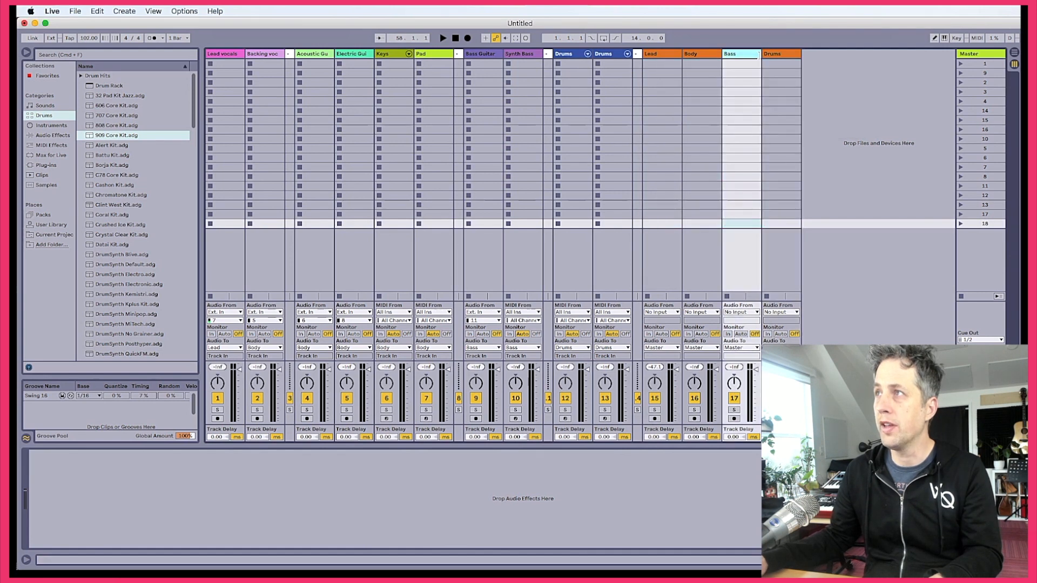
pyautogui.click(668, 55)
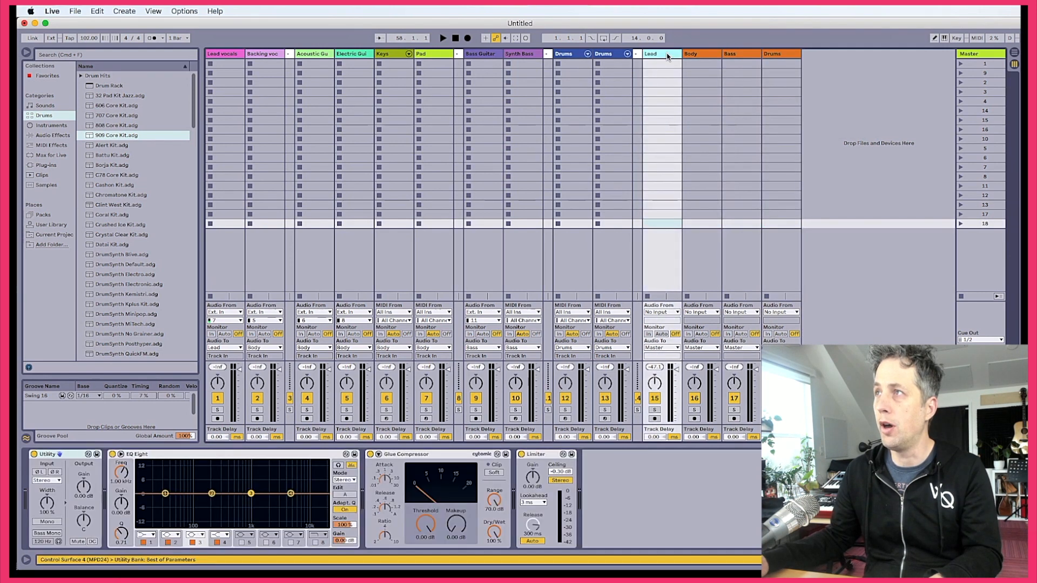
pyautogui.keyDown('shift'); pyautogui.click(789, 55); pyautogui.keyUp('shift')
pyautogui.moveTo(678, 55); pyautogui.dragTo(662, 55)
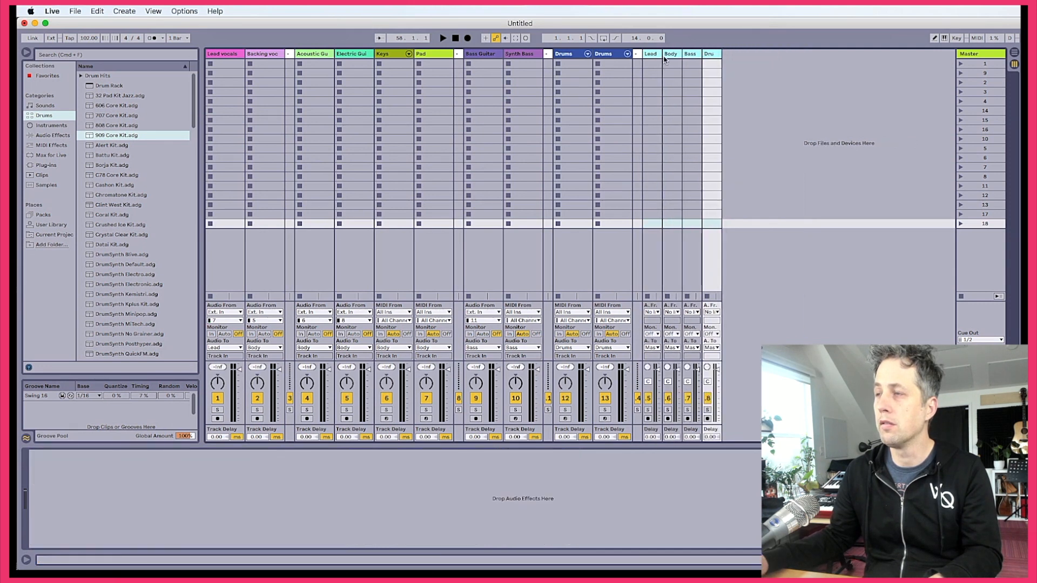
# - Set monitoring to In for the Lead, Body, Bass and Drums tracks that receive the source tracks
pyautogui.click(655, 335)
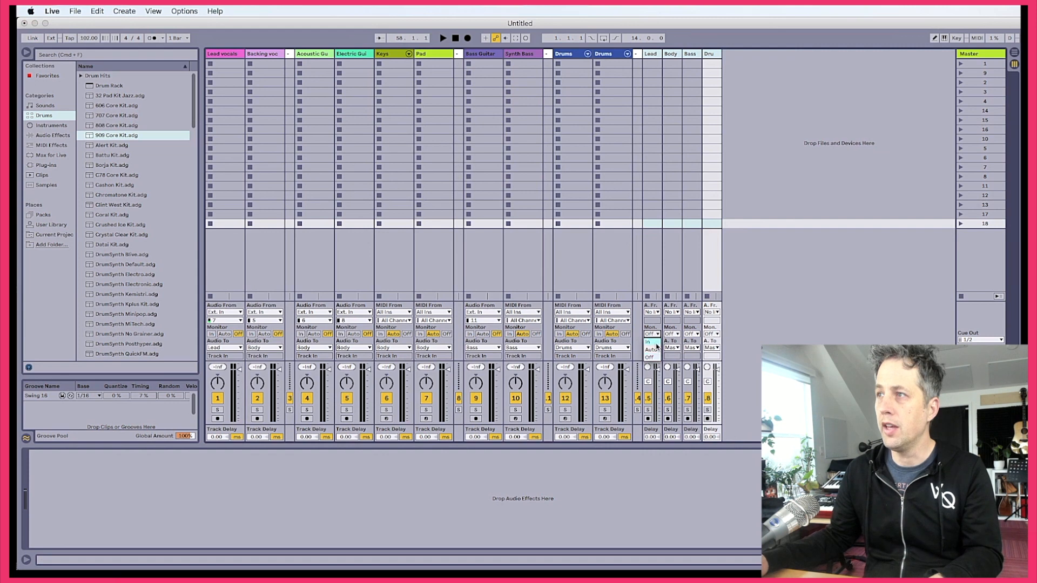
pyautogui.click(652, 342)
pyautogui.click(670, 334)
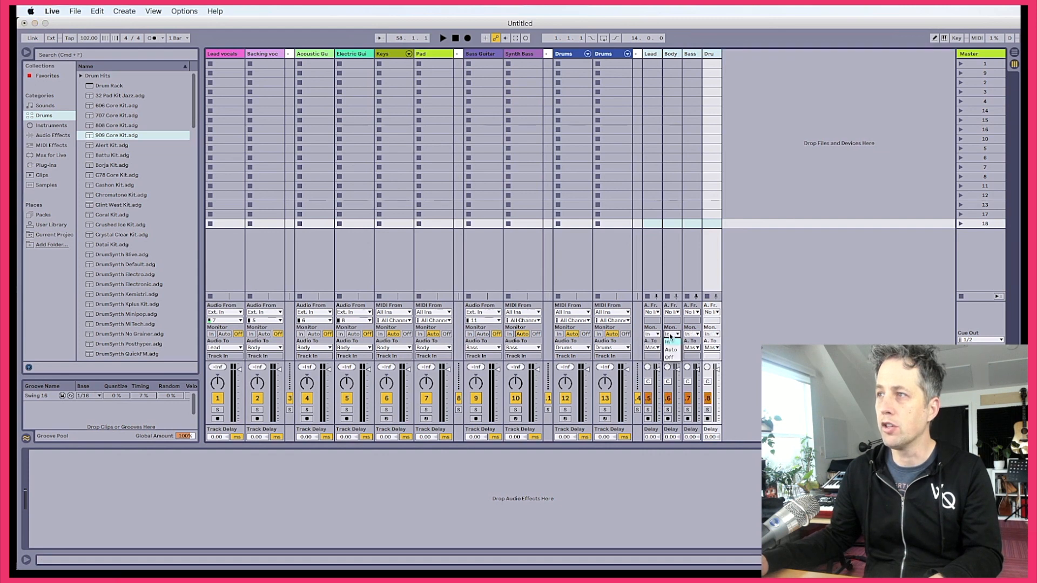
pyautogui.click(699, 329)
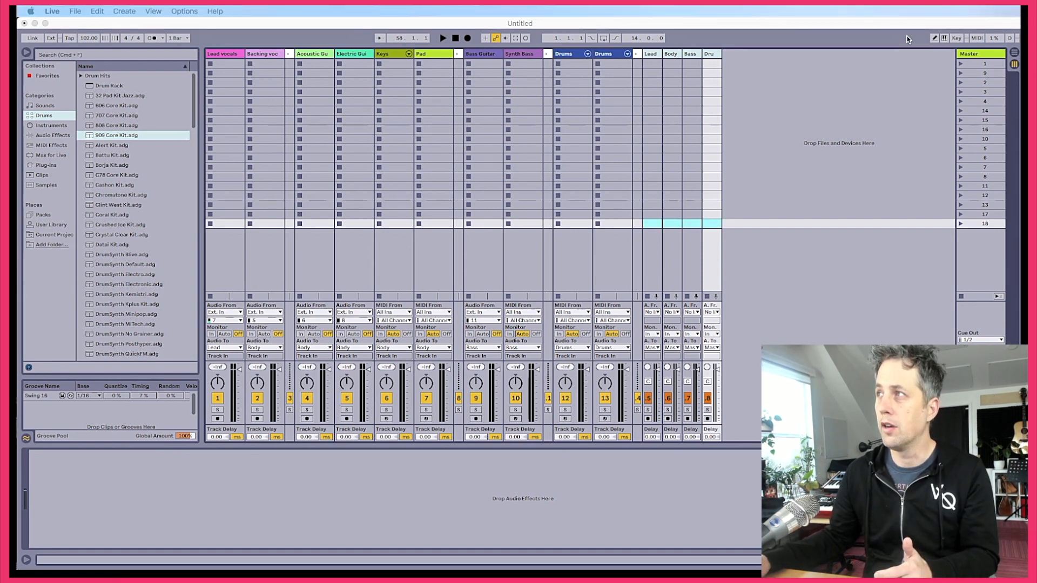
# - Reduce the height of the Lead, Body, Bass and Drums bus tracks in Arrangement View, and return to Session View
pyautogui.click(1016, 52)
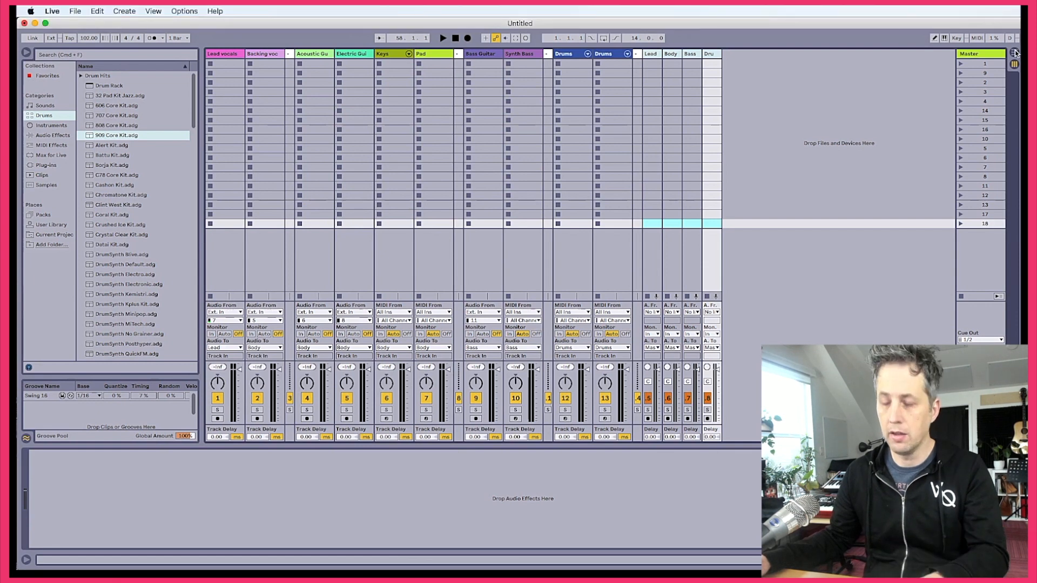
pyautogui.click(1015, 52)
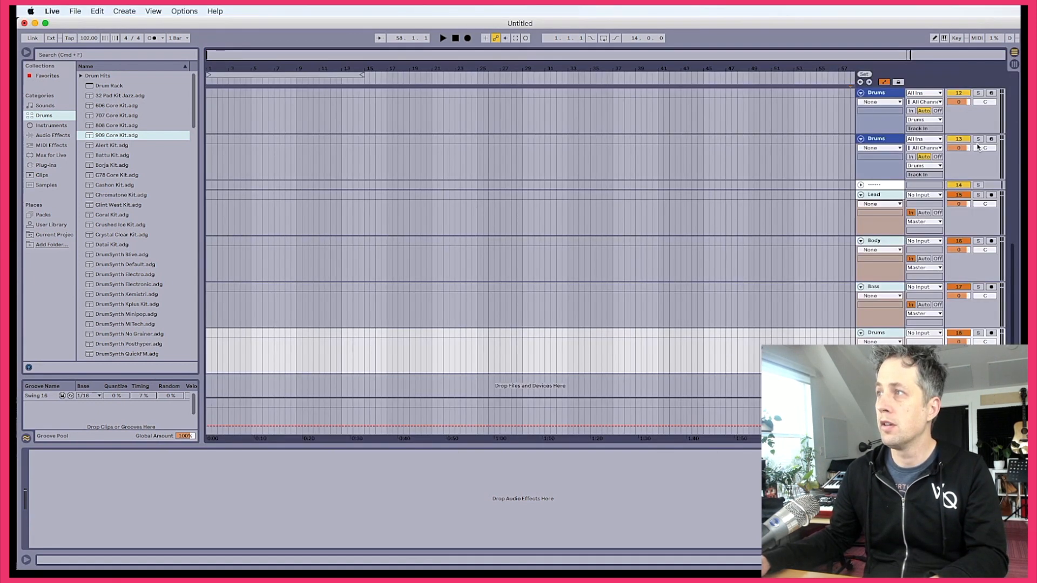
pyautogui.click(882, 219)
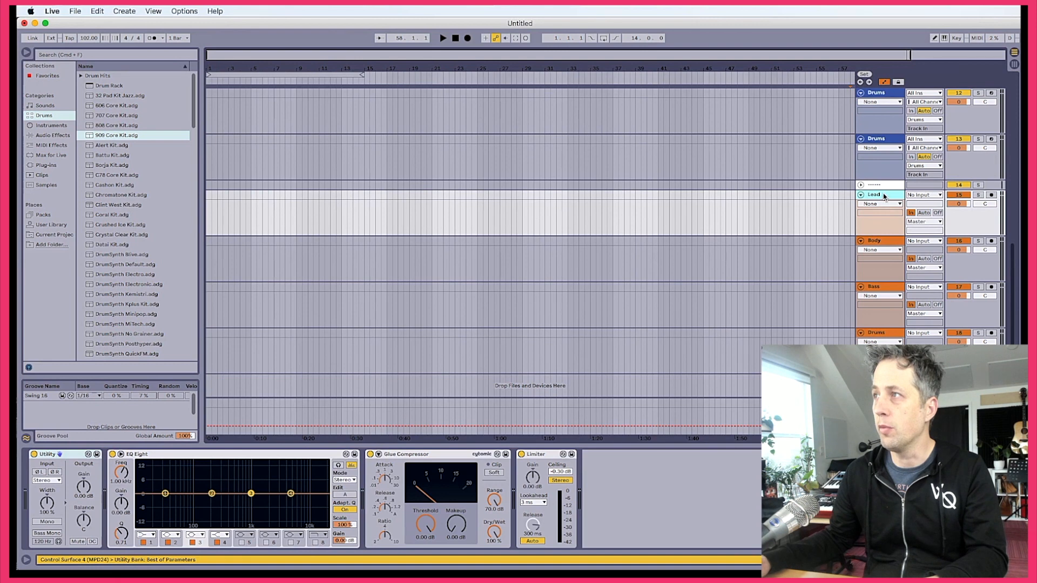
pyautogui.keyDown('shift'); pyautogui.click(892, 336); pyautogui.keyUp('shift')
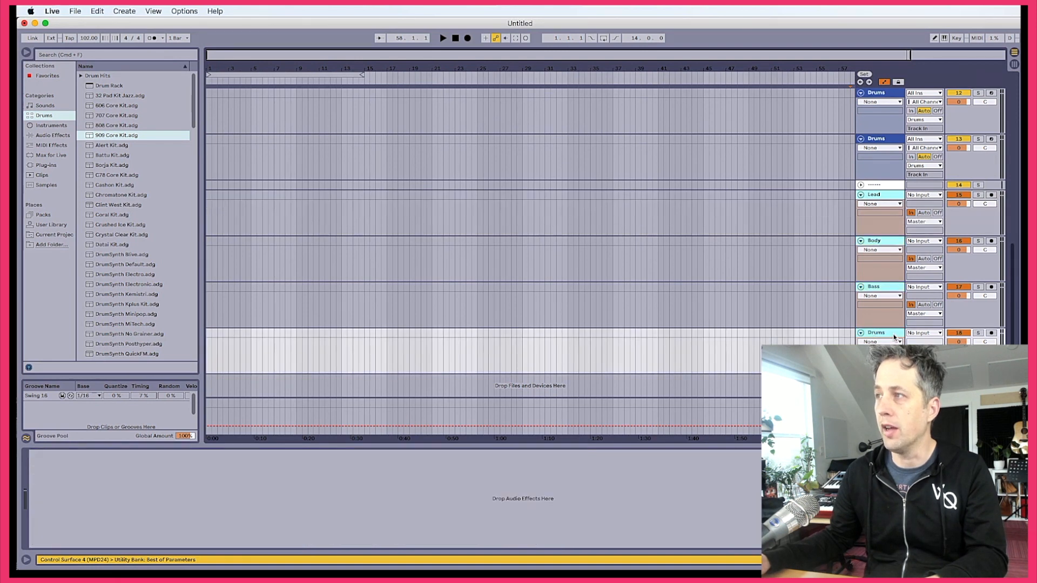
pyautogui.rightClick(895, 337)
pyautogui.click(901, 342)
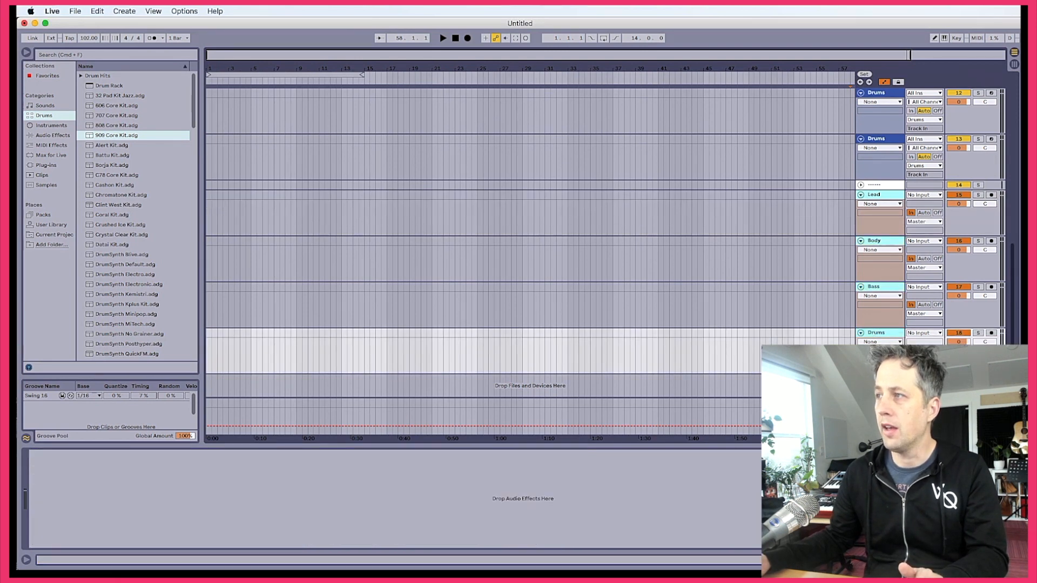
pyautogui.hotkey('alt', '-')
pyautogui.hotkey('alt', '-')
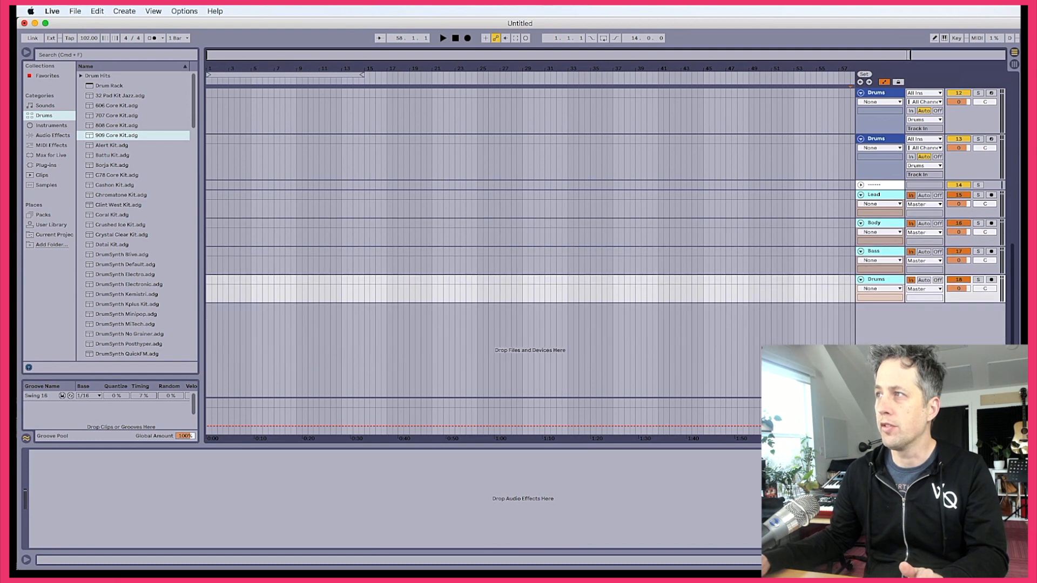
pyautogui.scroll(-1, 894, 327)
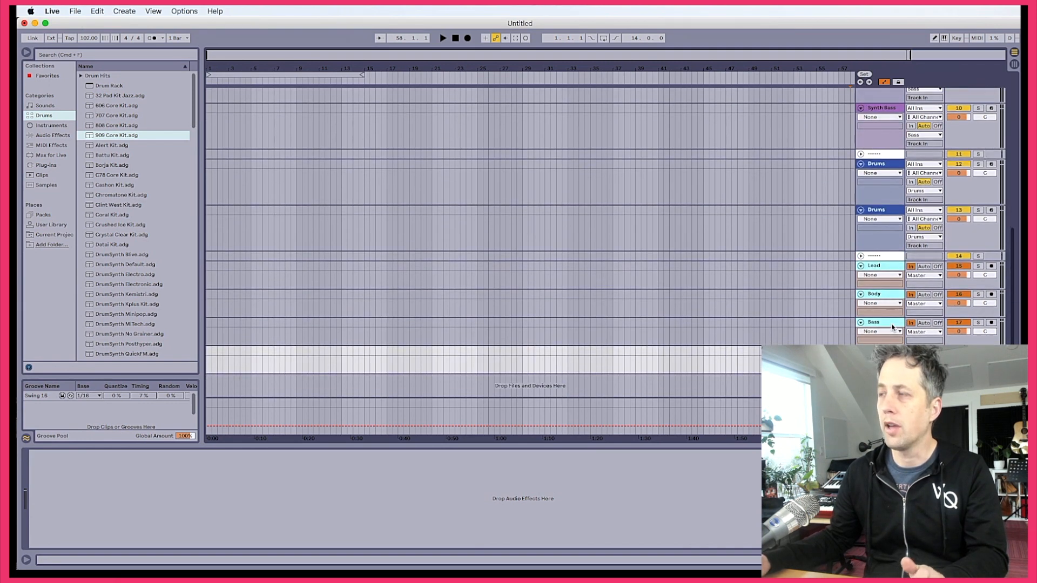
pyautogui.press('Tab')
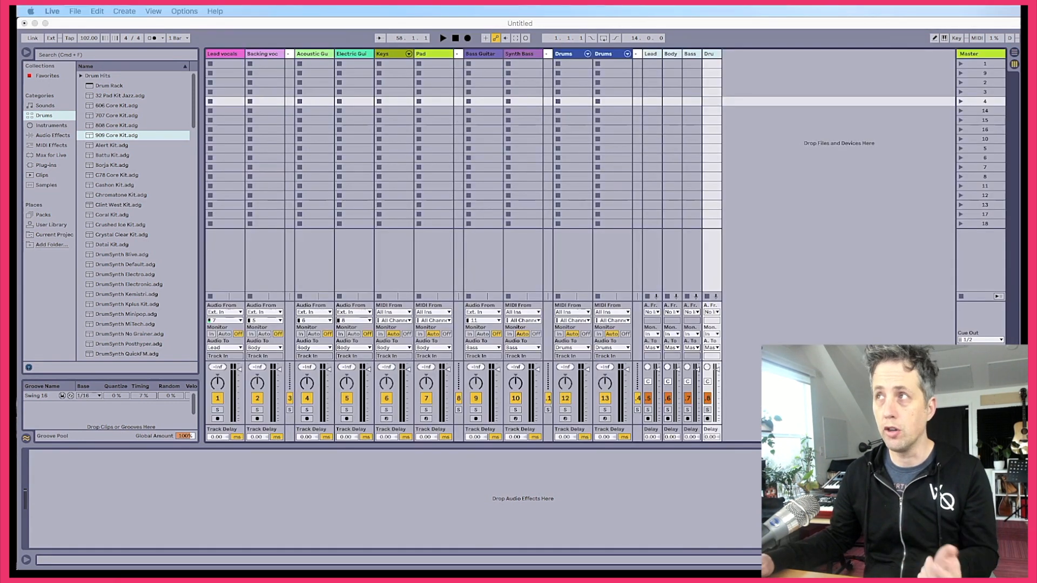
# - Insert three return tracks and name them Reverb, L Delay and S Delay
pyautogui.click(894, 78)
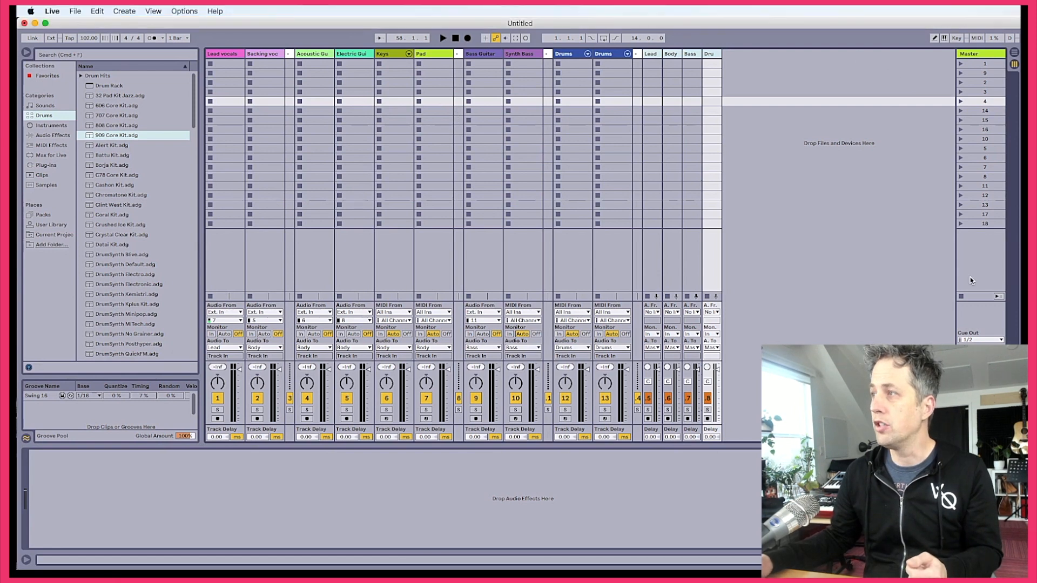
pyautogui.rightClick(905, 81)
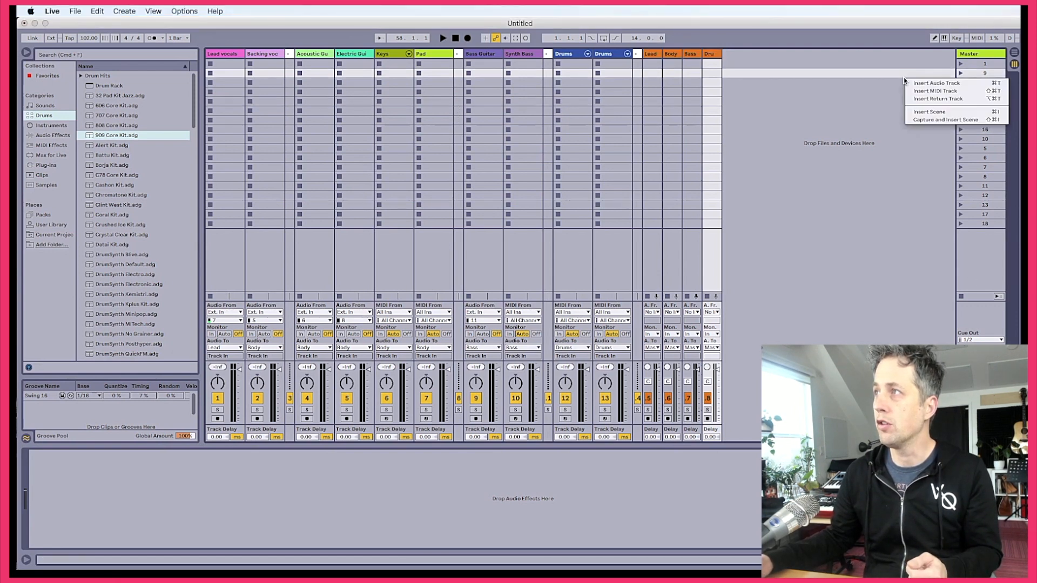
pyautogui.click(916, 99)
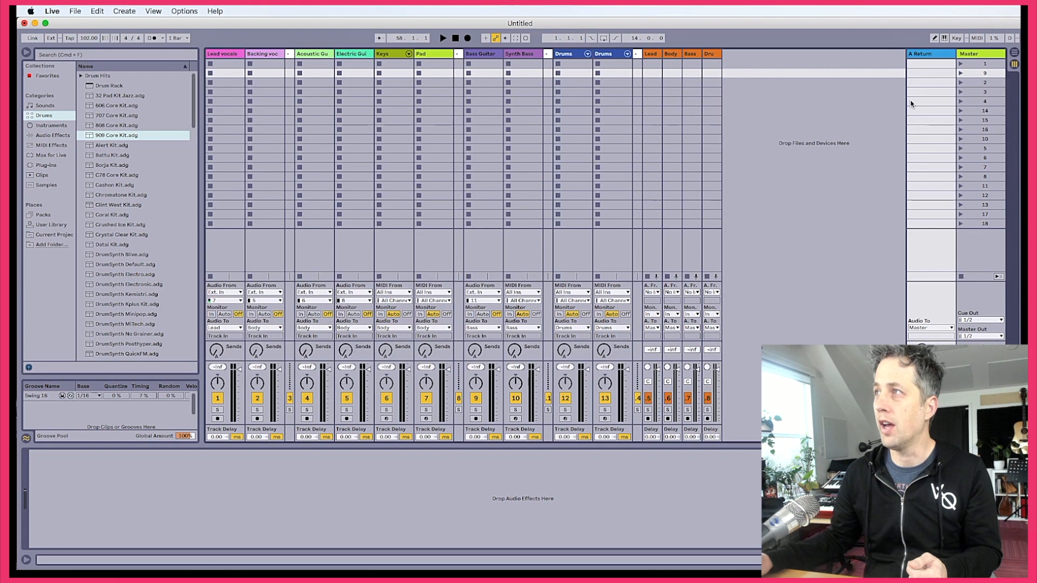
pyautogui.rightClick(869, 117)
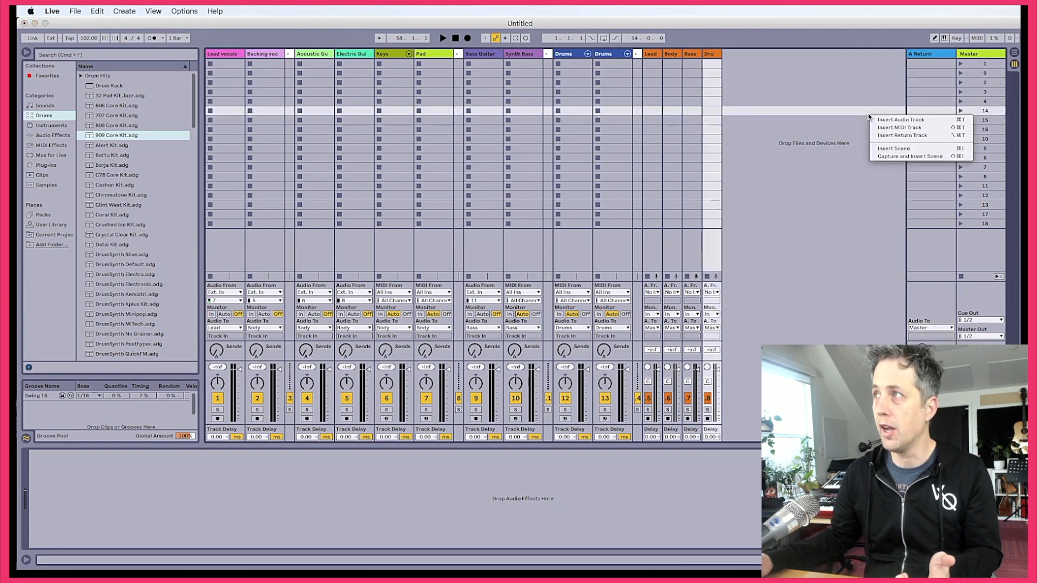
pyautogui.click(903, 135)
pyautogui.rightClick(844, 128)
pyautogui.click(853, 147)
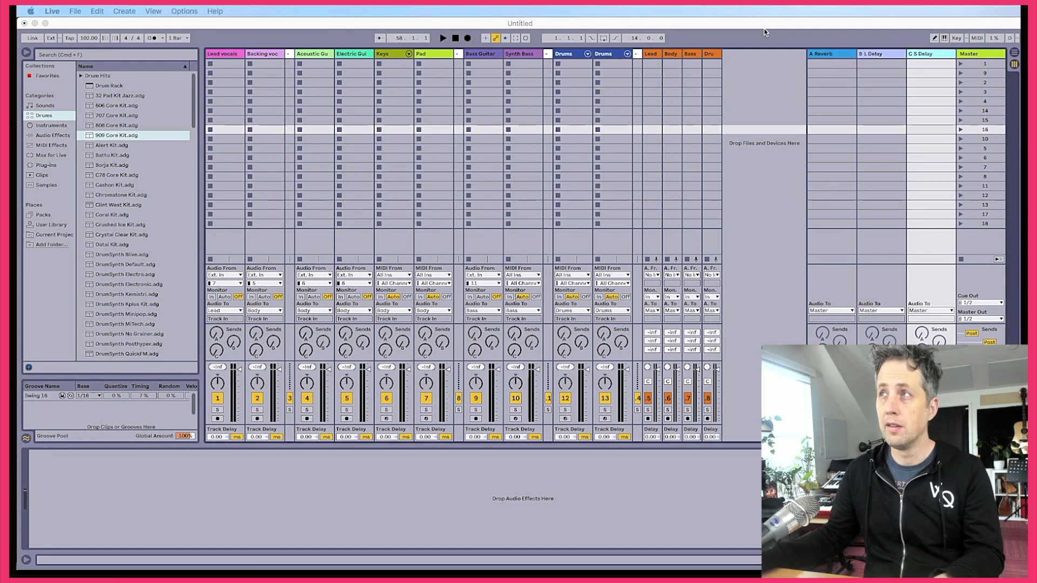
# - Narrow the Reverb, L Delay and S Delay return tracks together to the minimum column width
pyautogui.click(831, 56)
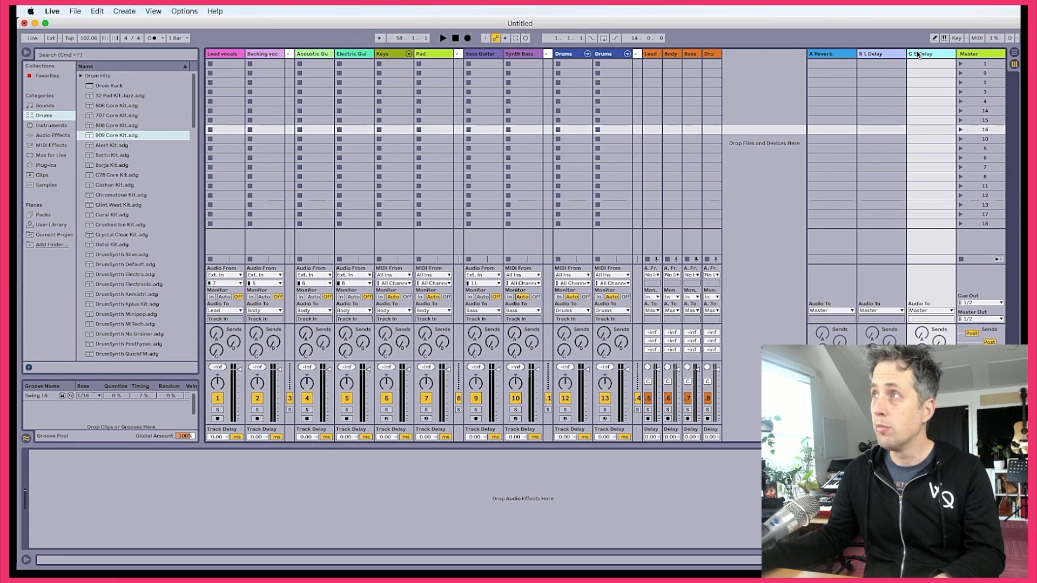
pyautogui.click(829, 56)
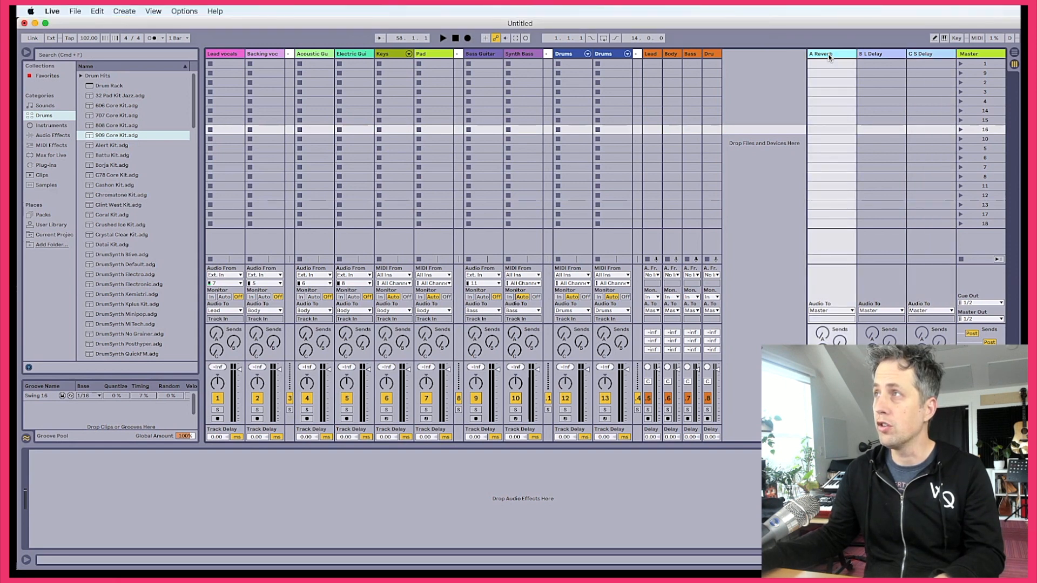
pyautogui.keyDown('shift'); pyautogui.click(928, 55); pyautogui.keyUp('shift')
pyautogui.moveTo(857, 54); pyautogui.dragTo(896, 55)
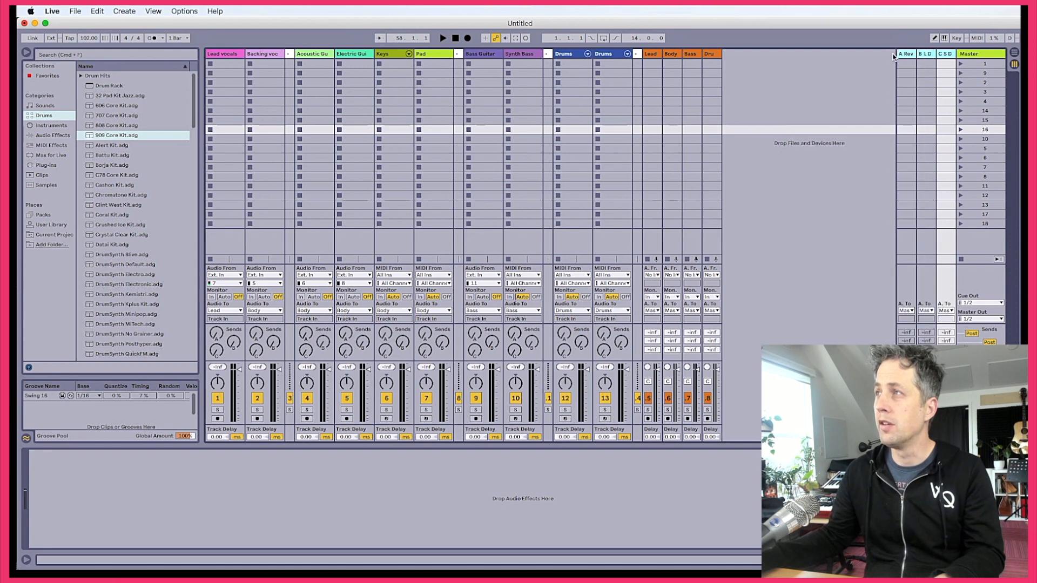
# - Color the Reverb, L Delay and S Delay return tracks teal
pyautogui.click(912, 55)
pyautogui.click(949, 55)
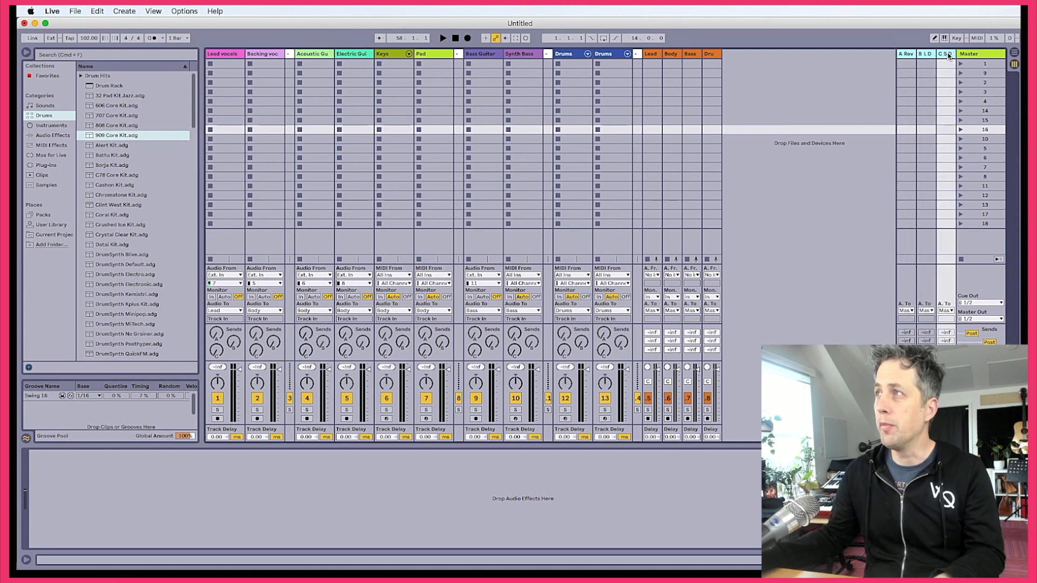
pyautogui.rightClick(909, 54)
pyautogui.click(970, 125)
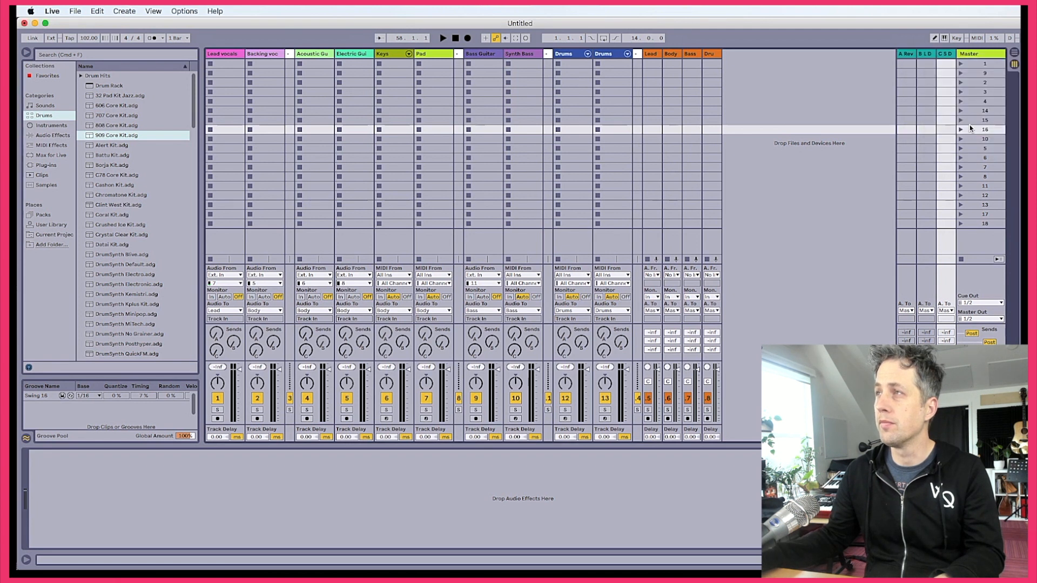